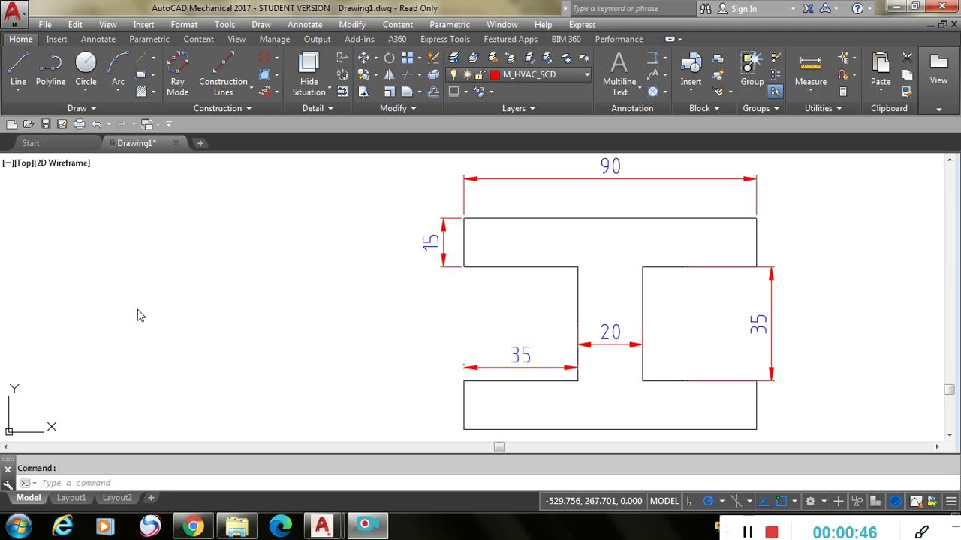
Step: Draw a polyline in the empty space left of the dimensioned I-profile, running 90 units right and 15 units down
{"action": "left_click", "coordinate": [7, 451]}
{"action": "left_click", "coordinate": [8, 451]}
{"action": "left_click", "coordinate": [7, 451]}
{"action": "left_click", "coordinate": [8, 451]}
{"action": "left_click", "coordinate": [7, 451]}
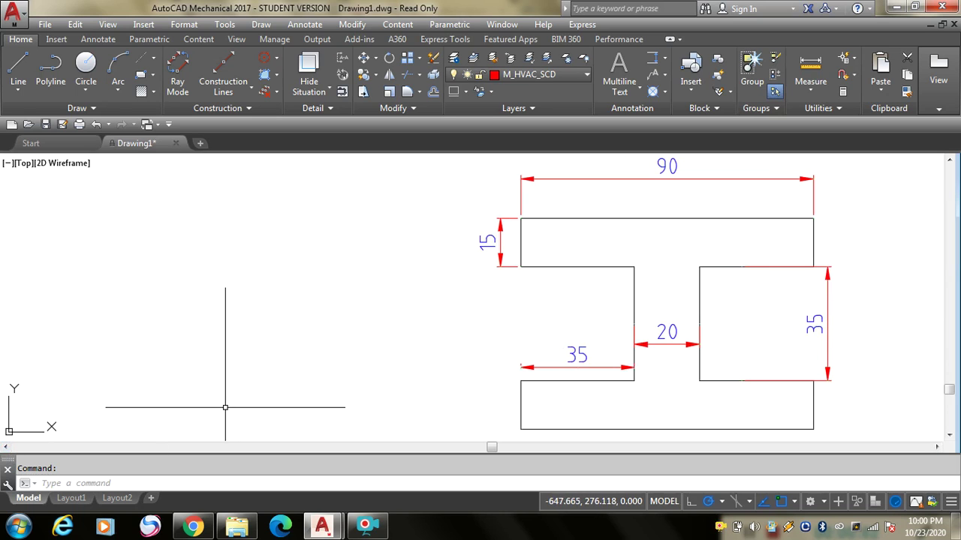
{"action": "left_click", "coordinate": [7, 447]}
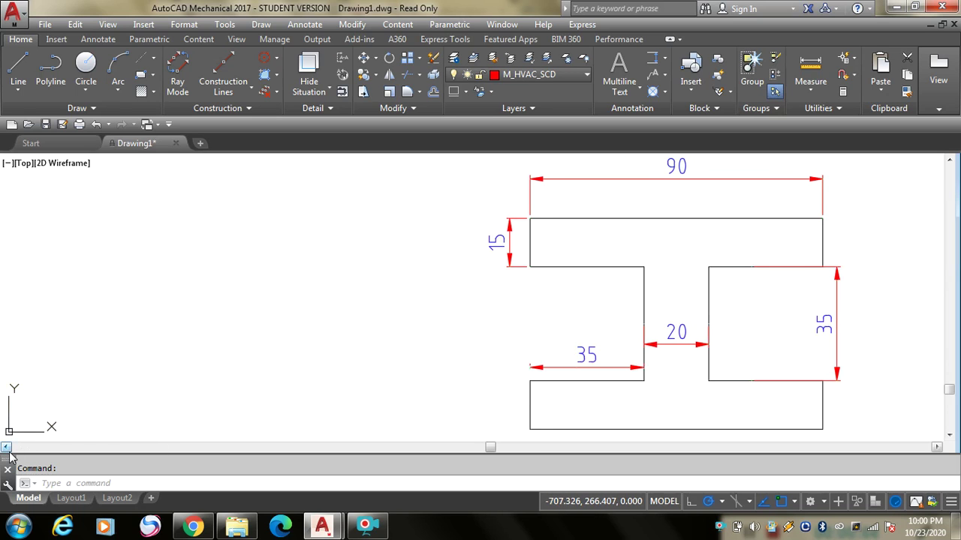
{"action": "left_click", "coordinate": [7, 448]}
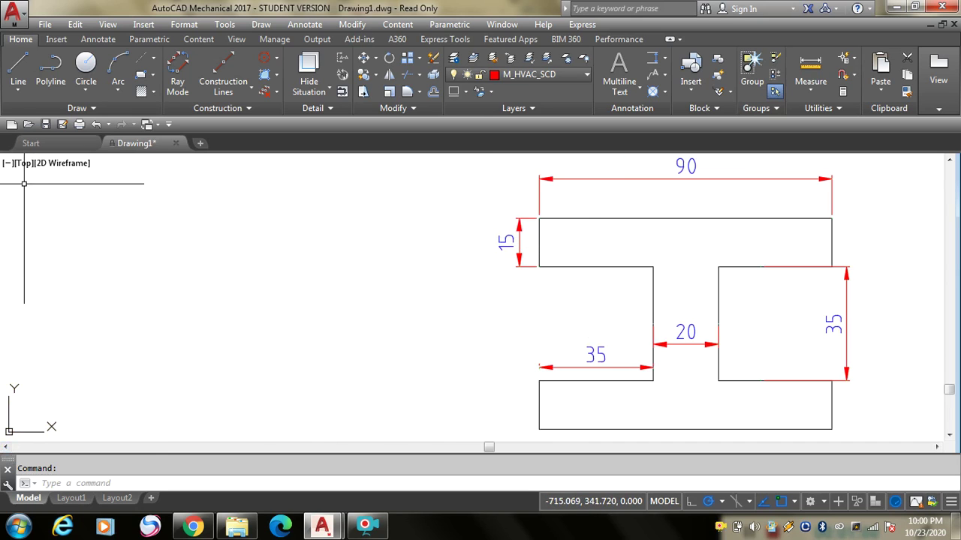
{"action": "left_click", "coordinate": [51, 71]}
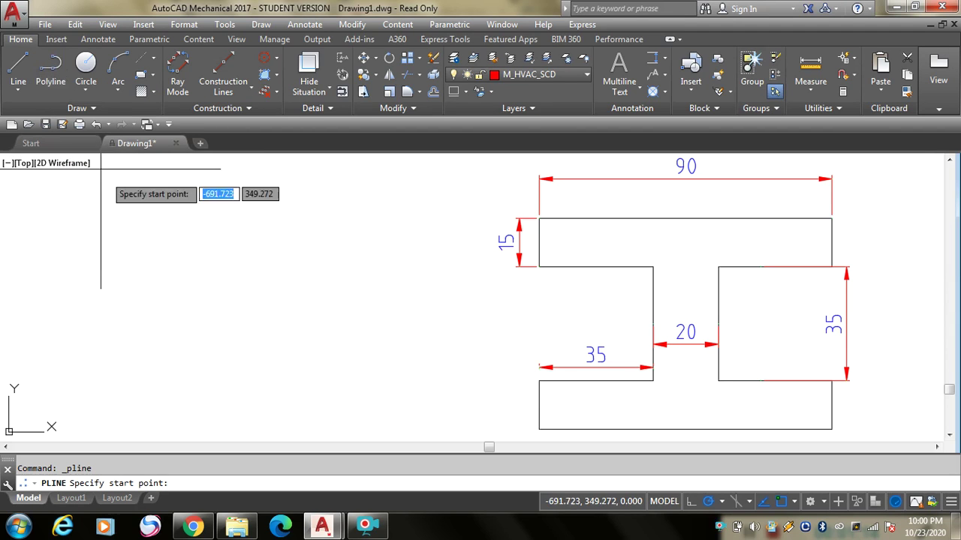
{"action": "left_click", "coordinate": [90, 223]}
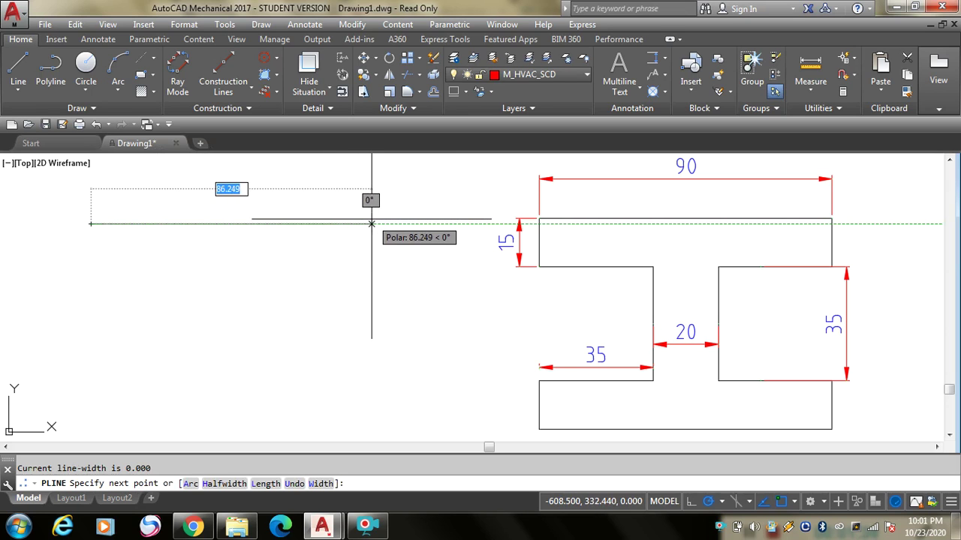
{"action": "type", "text": "90"}
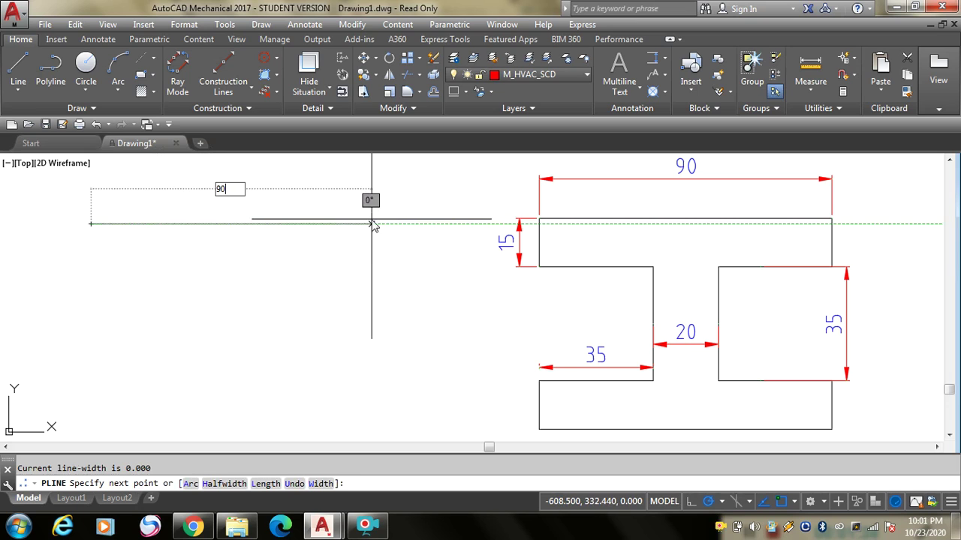
{"action": "key", "text": "Return"}
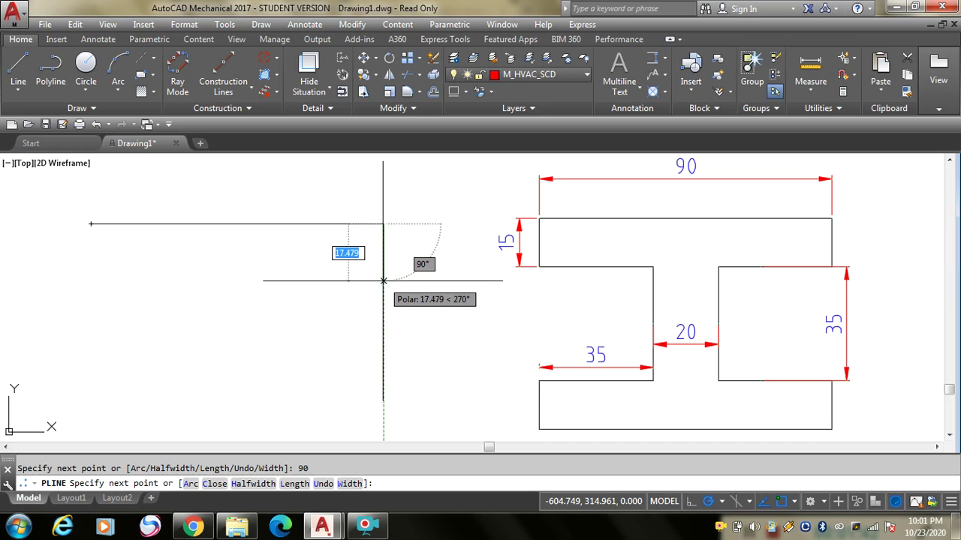
{"action": "type", "text": "15"}
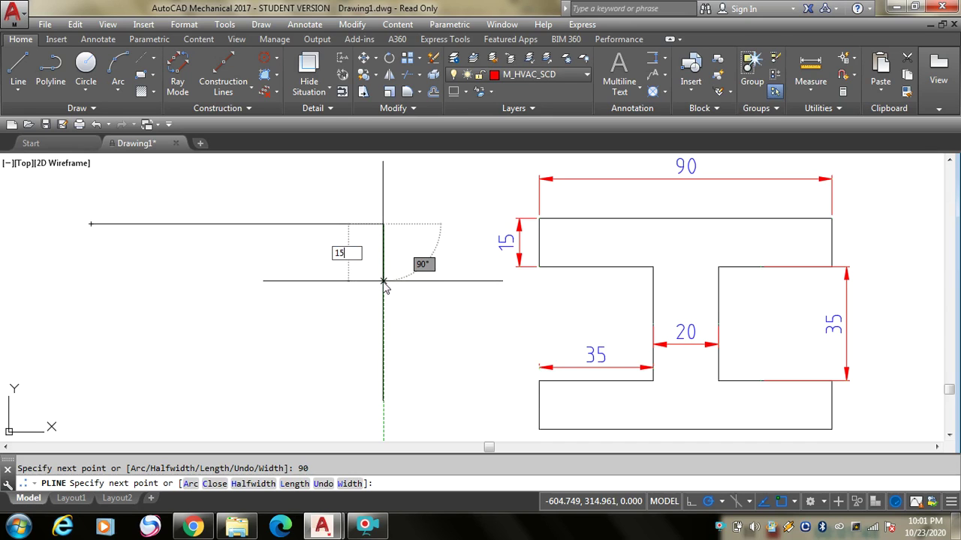
{"action": "key", "text": "Return"}
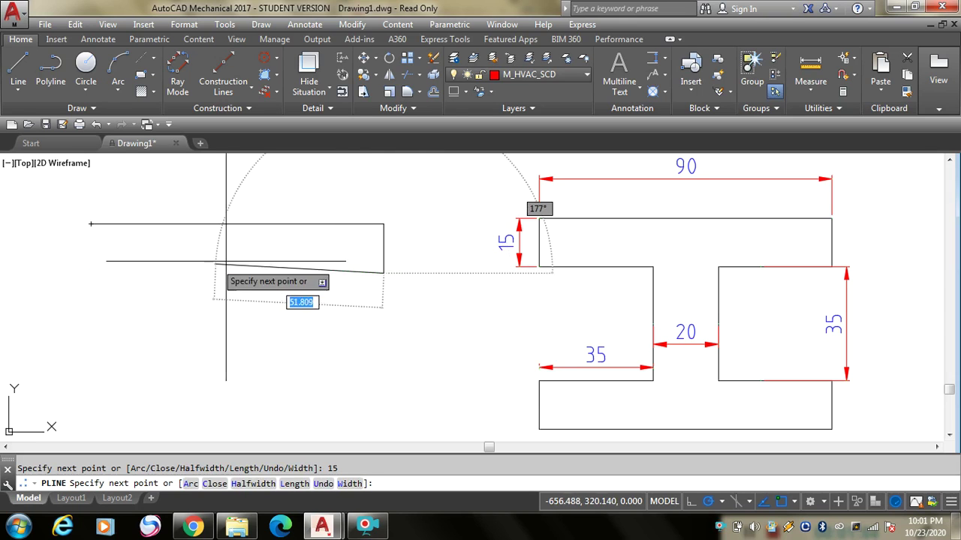
{"action": "key", "text": "Escape"}
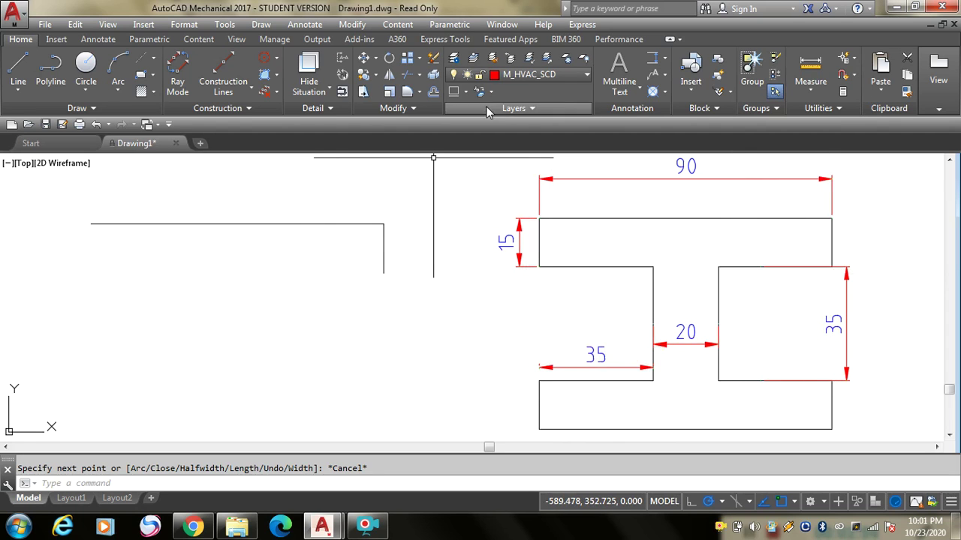
Step: Start a new polyline at the lower end of the 15-unit segment and draw it 35 units left and 35 units down
{"action": "left_click", "coordinate": [51, 71]}
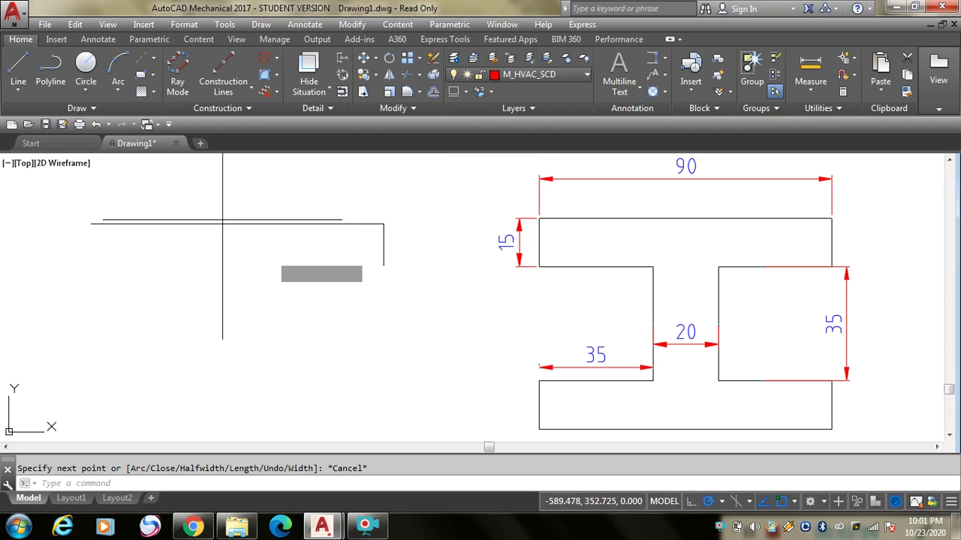
{"action": "left_click", "coordinate": [383, 273]}
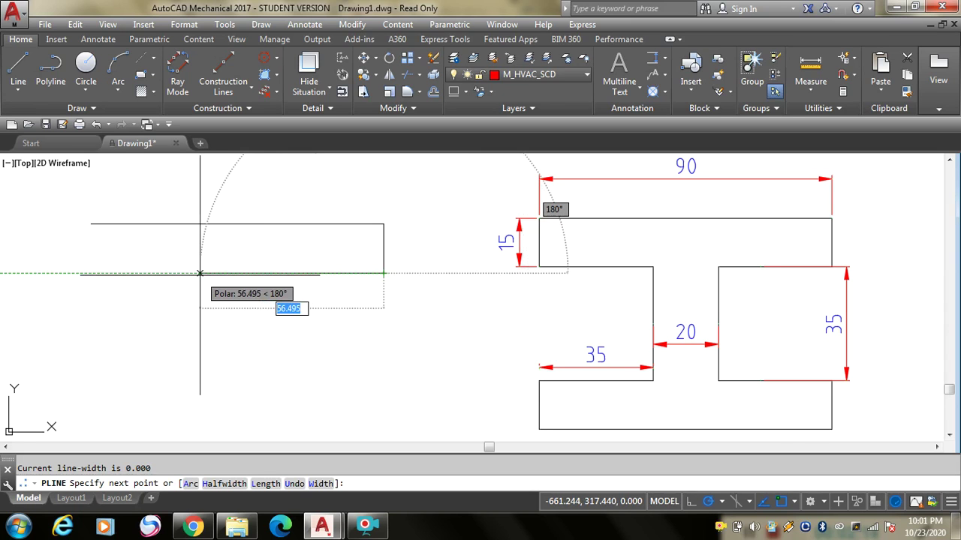
{"action": "type", "text": "35"}
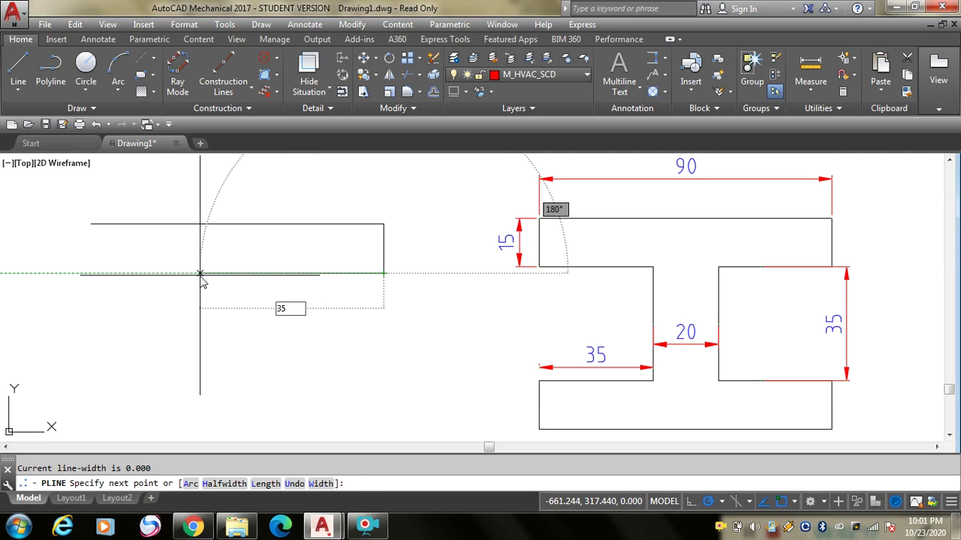
{"action": "key", "text": "Return"}
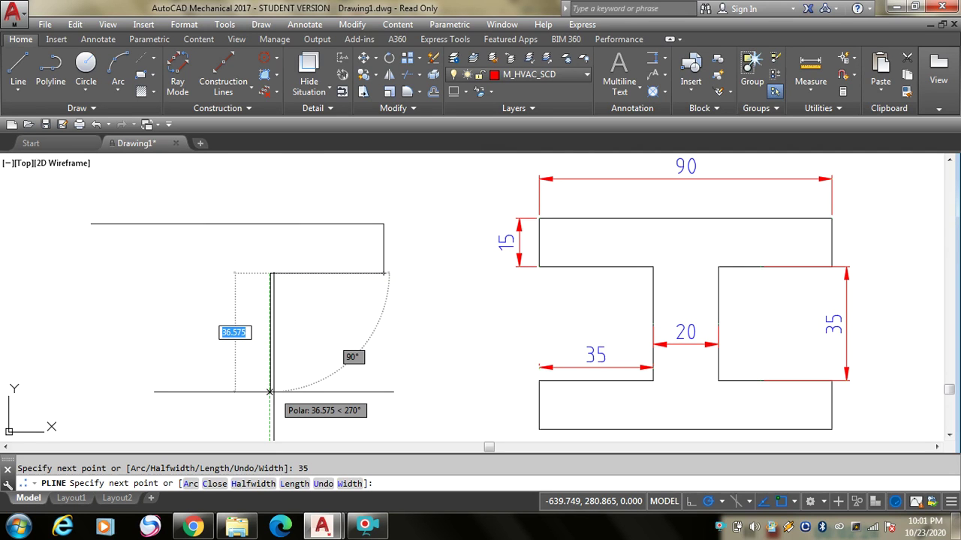
{"action": "type", "text": "3"}
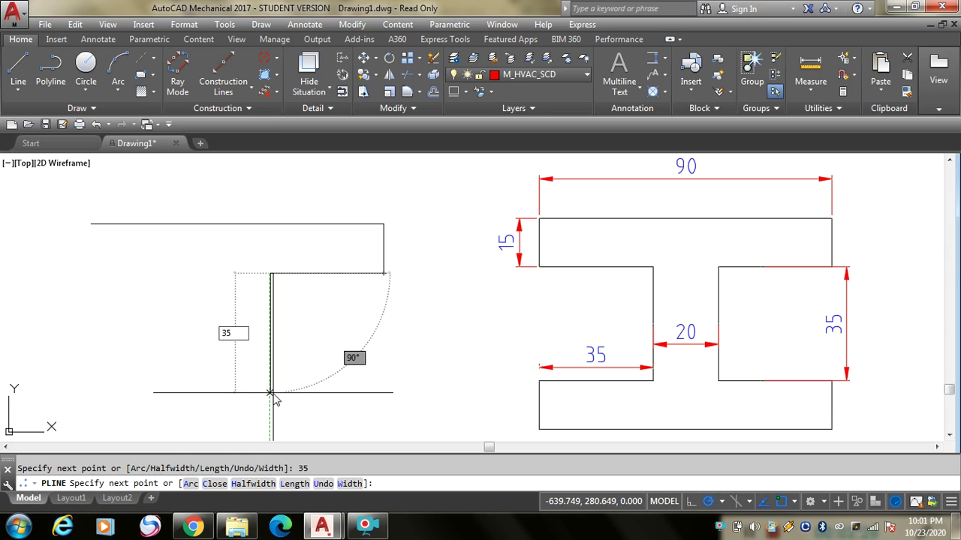
{"action": "type", "text": "5"}
{"action": "key", "text": "Return"}
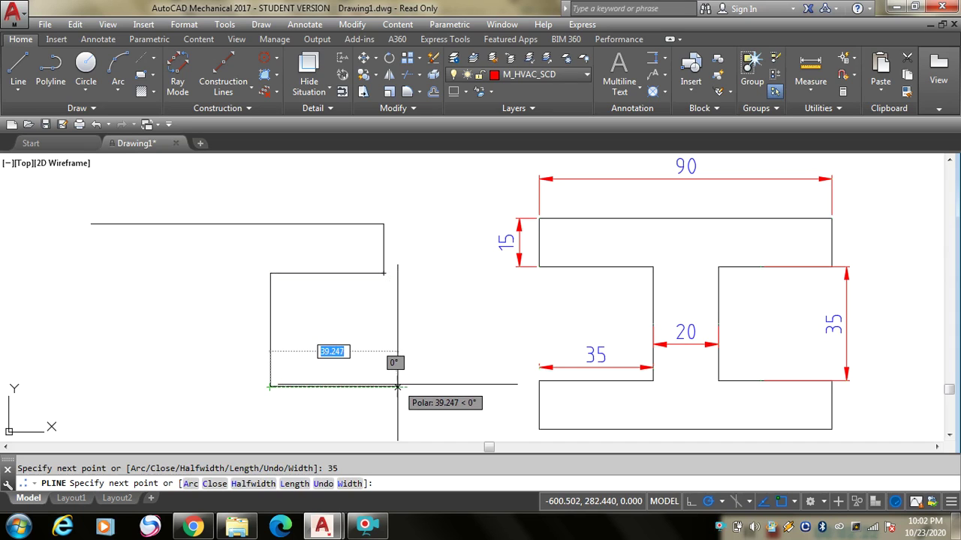
Step: Continue the polyline around the lower flange: 35 units right, 15 down, 90 left and 15 up
{"action": "type", "text": "35"}
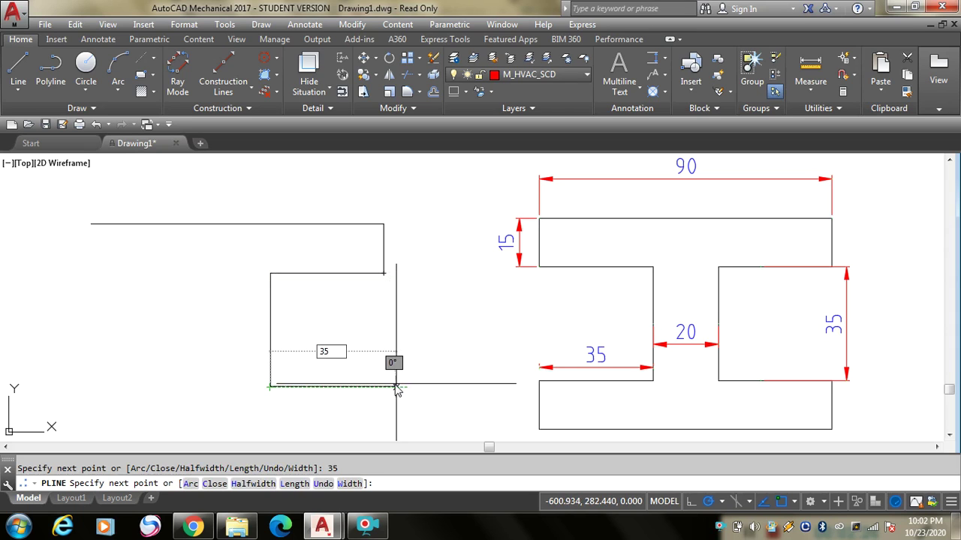
{"action": "key", "text": "Return"}
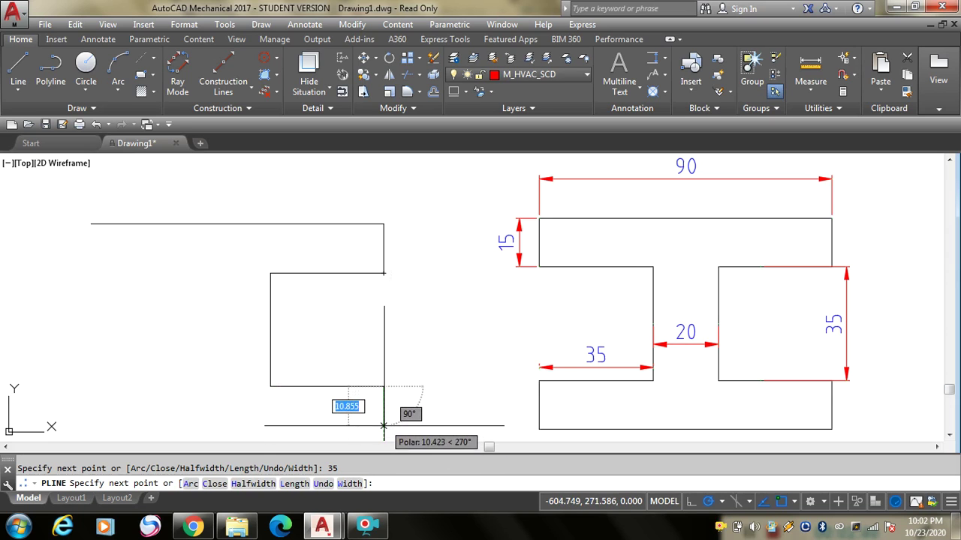
{"action": "type", "text": "1"}
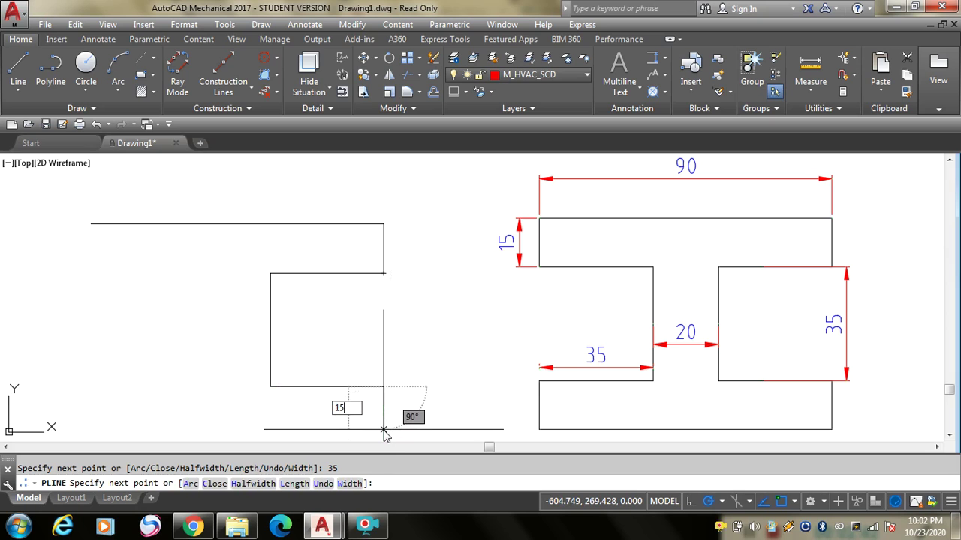
{"action": "type", "text": "5"}
{"action": "key", "text": "Return"}
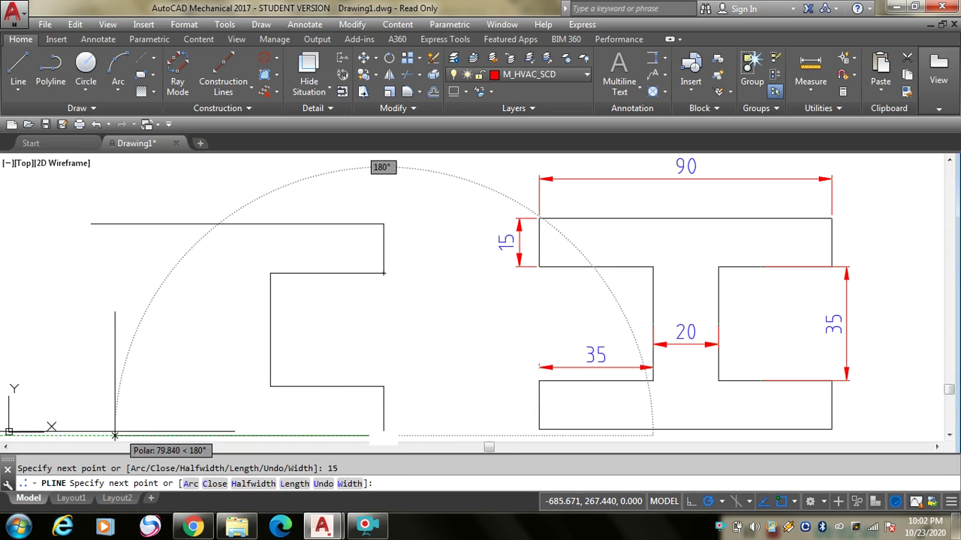
{"action": "scroll", "coordinate": [96, 428], "scroll_direction": "down", "scroll_amount": 2}
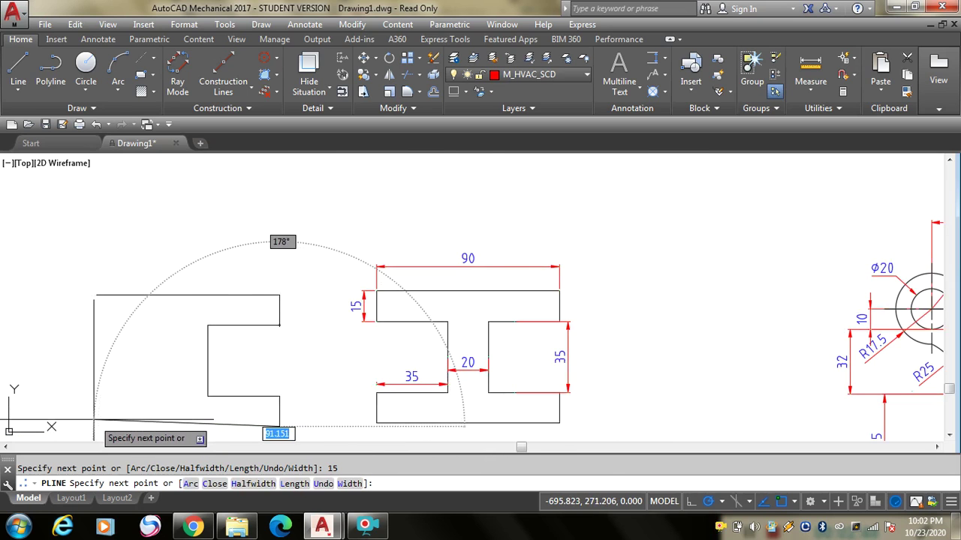
{"action": "scroll", "coordinate": [100, 424], "scroll_direction": "up", "scroll_amount": 2}
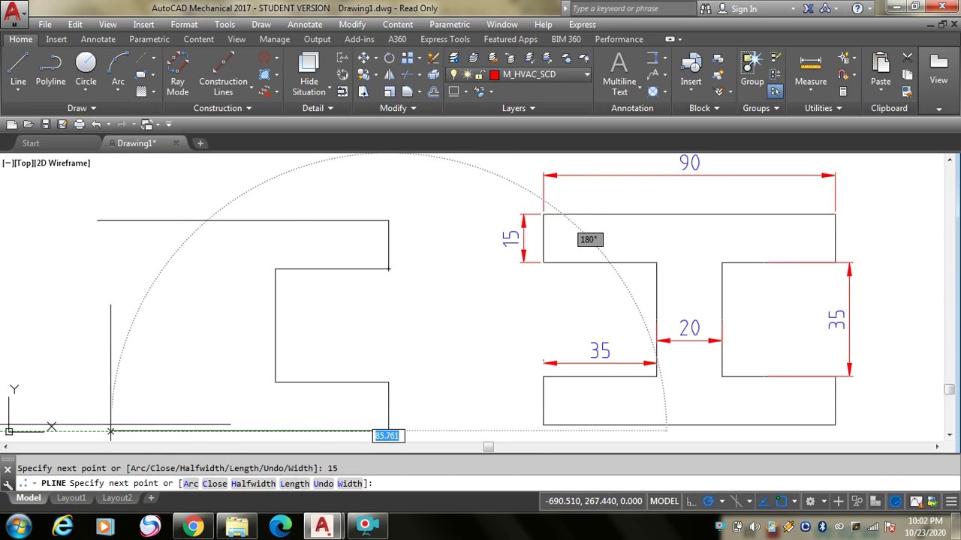
{"action": "type", "text": "90"}
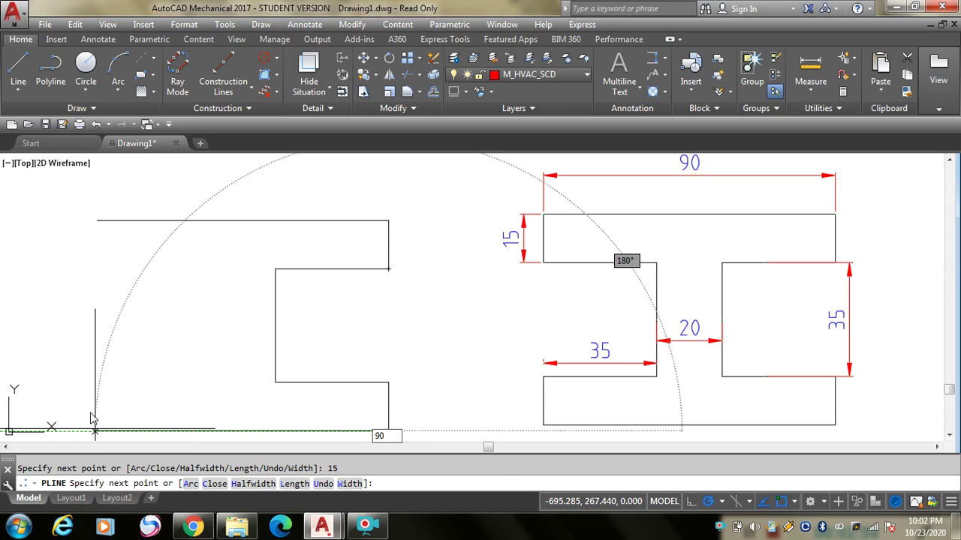
{"action": "key", "text": "Return"}
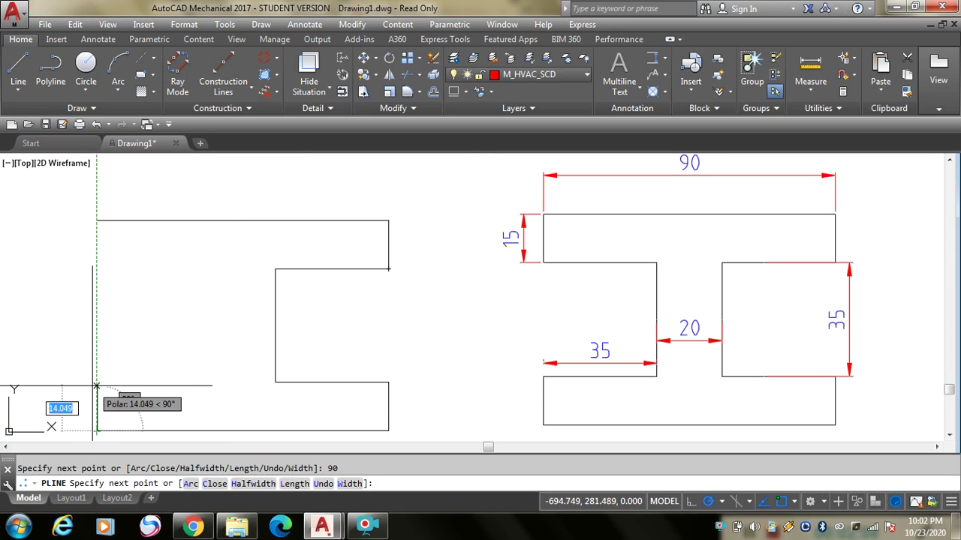
{"action": "type", "text": "15"}
{"action": "key", "text": "Return"}
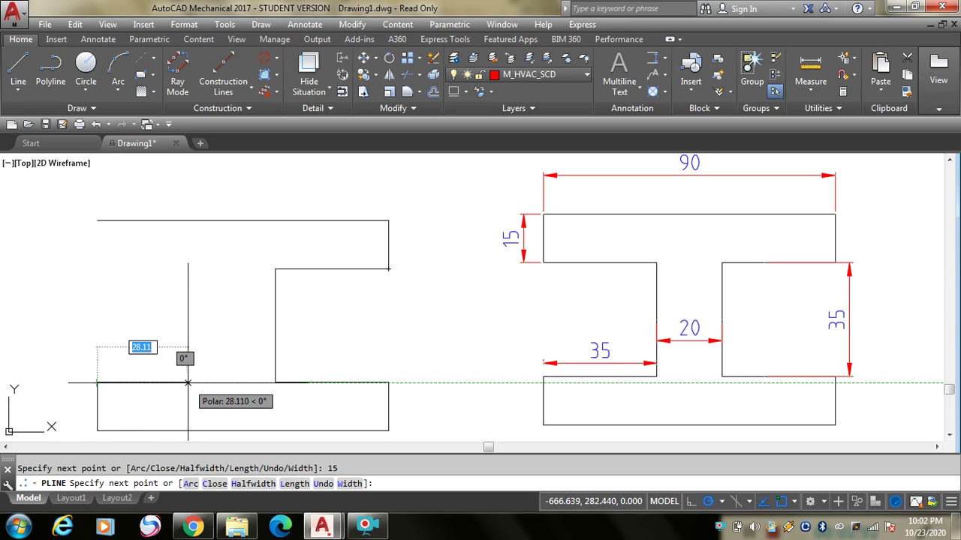
Step: Continue the polyline 35 units right, 35 up and 35 left to form the web's left side and the upper flange's underside
{"action": "type", "text": "35"}
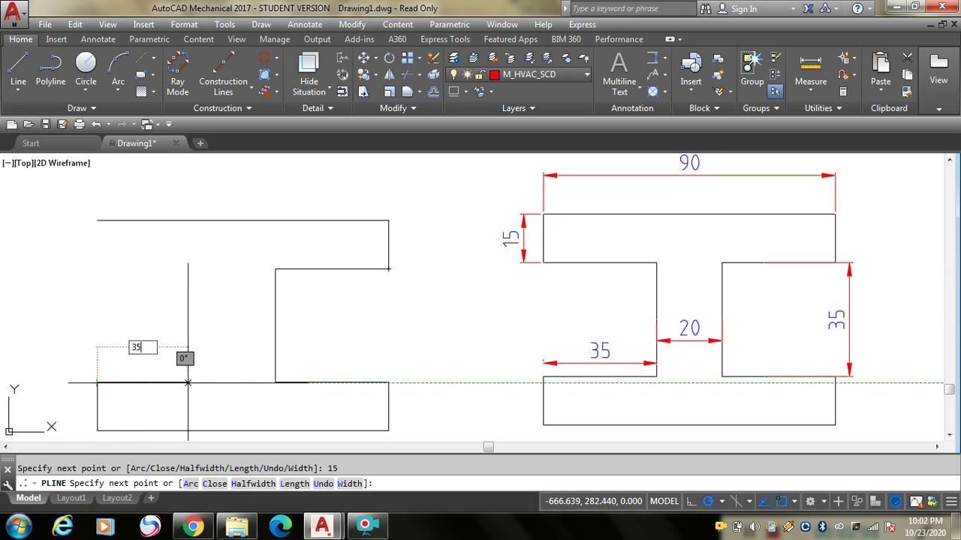
{"action": "key", "text": "Return"}
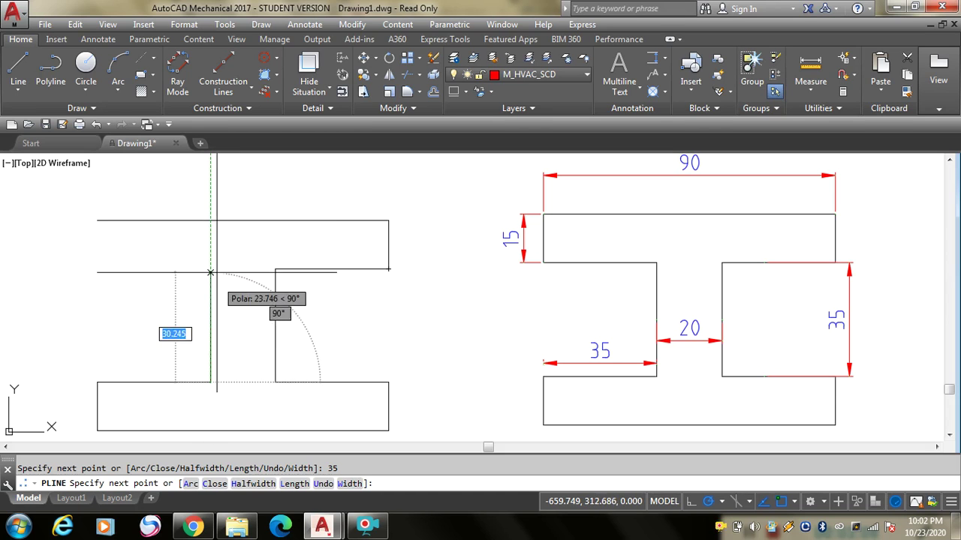
{"action": "type", "text": "35"}
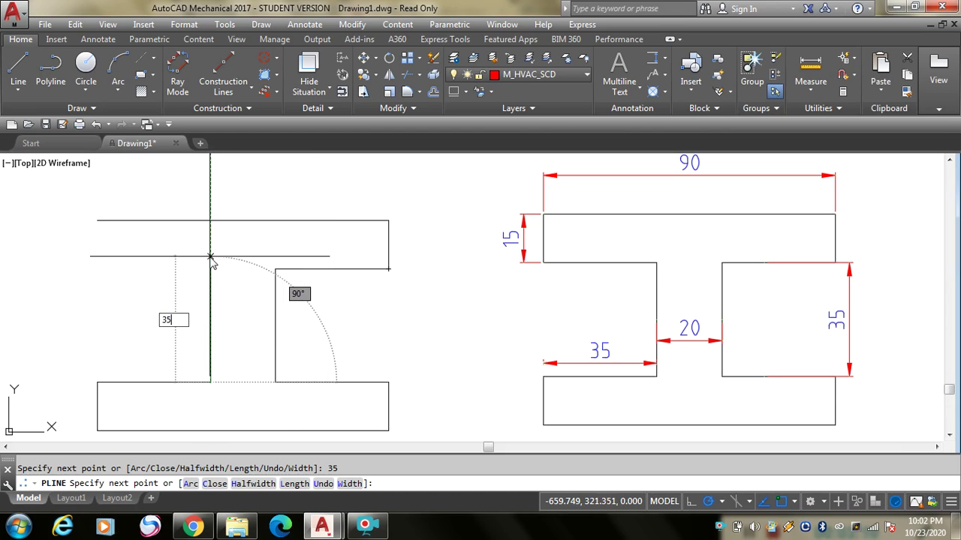
{"action": "key", "text": "Return"}
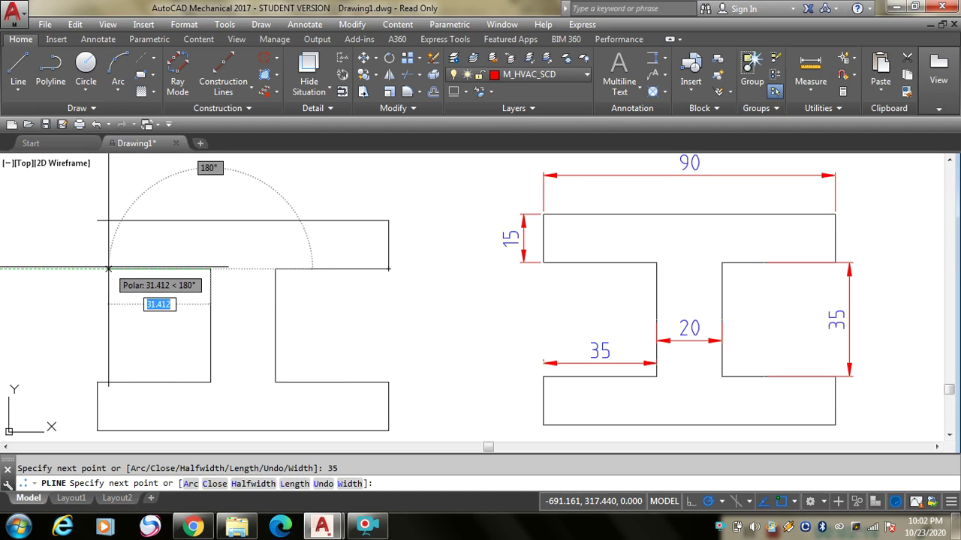
{"action": "type", "text": "35"}
{"action": "key", "text": "Return"}
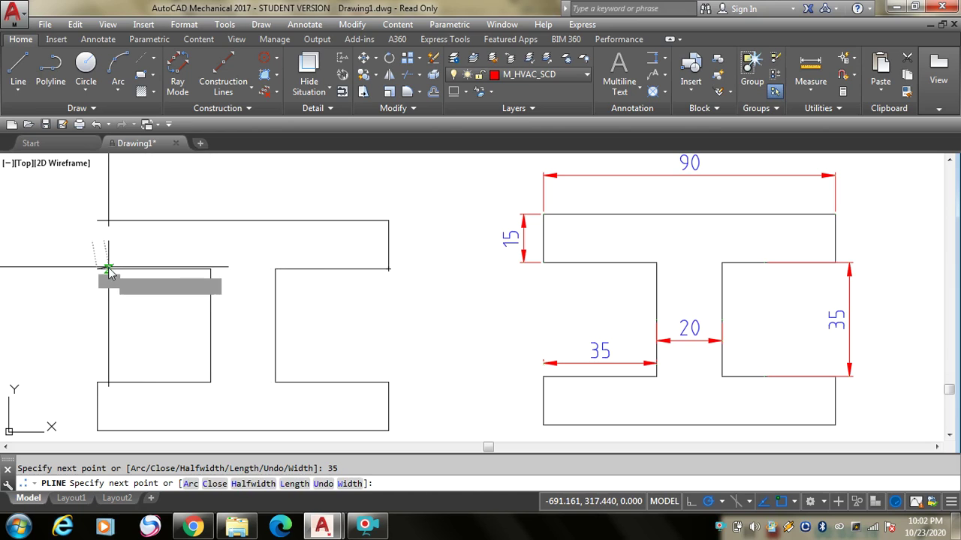
Step: Join the polyline to the upper flange's top-left corner, add a 90-unit segment rightward along the top edge, and end the polyline
{"action": "left_click", "coordinate": [96, 221]}
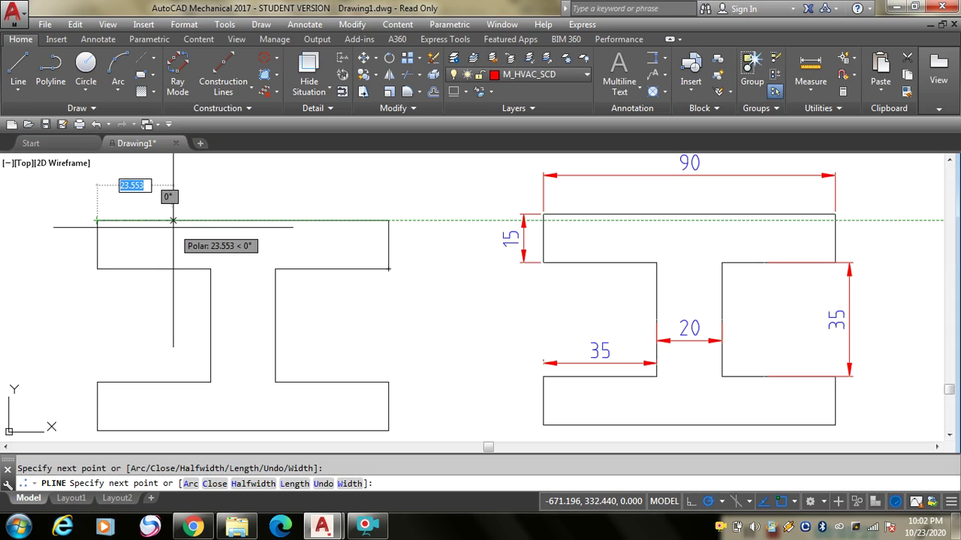
{"action": "type", "text": "90"}
{"action": "key", "text": "Return"}
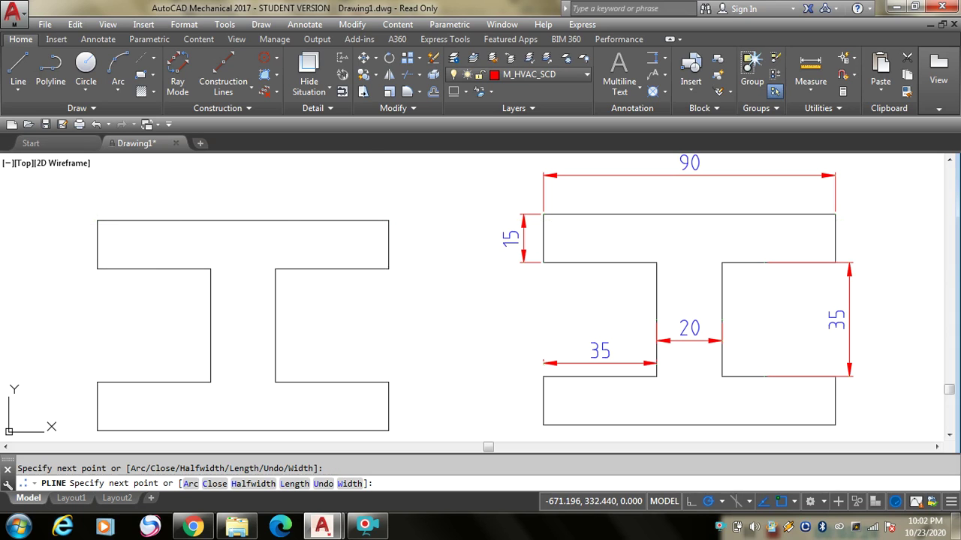
{"action": "key", "text": "Return"}
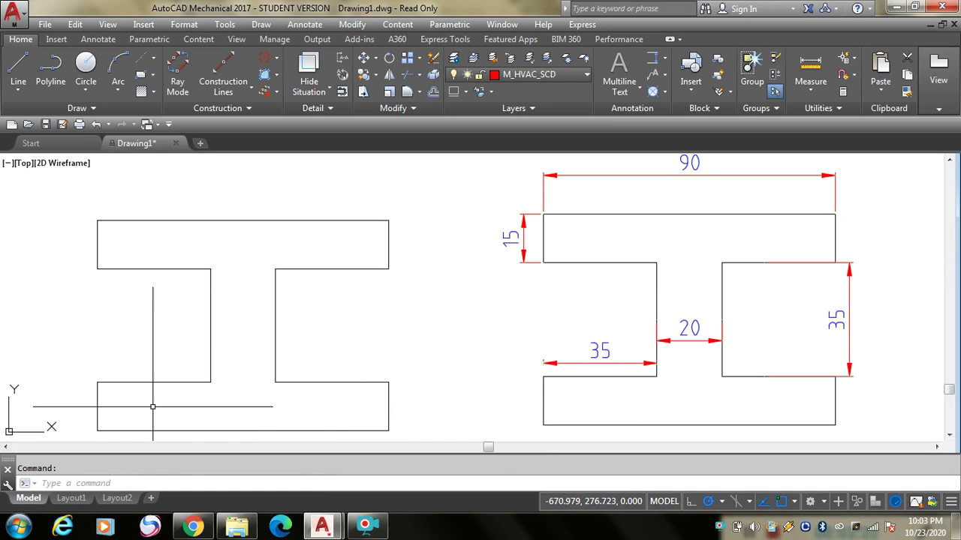
{"action": "left_click", "coordinate": [6, 447]}
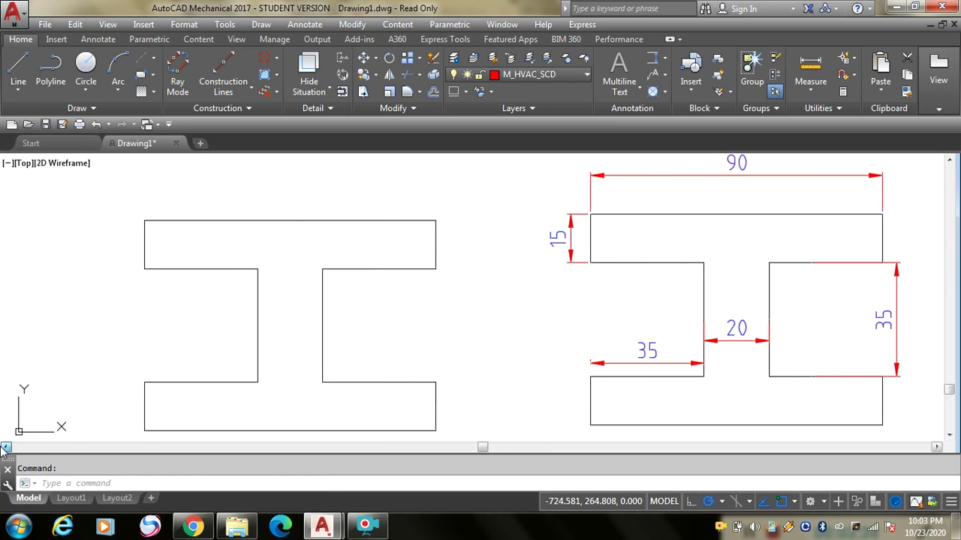
{"action": "left_click", "coordinate": [6, 447]}
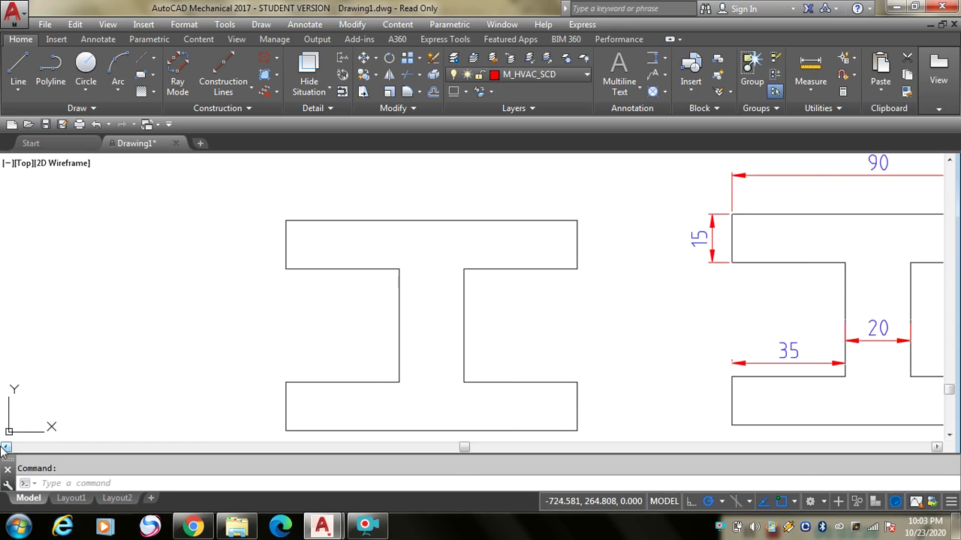
Step: Add a horizontal dimension across the full width of the redrawn profile's upper flange, placed just above its top edge
{"action": "left_click", "coordinate": [6, 448]}
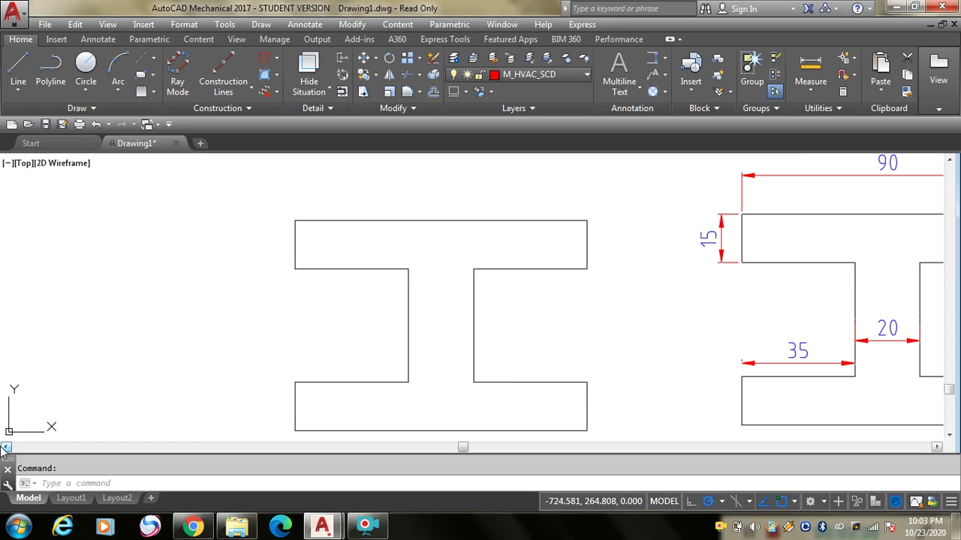
{"action": "left_click", "coordinate": [665, 60]}
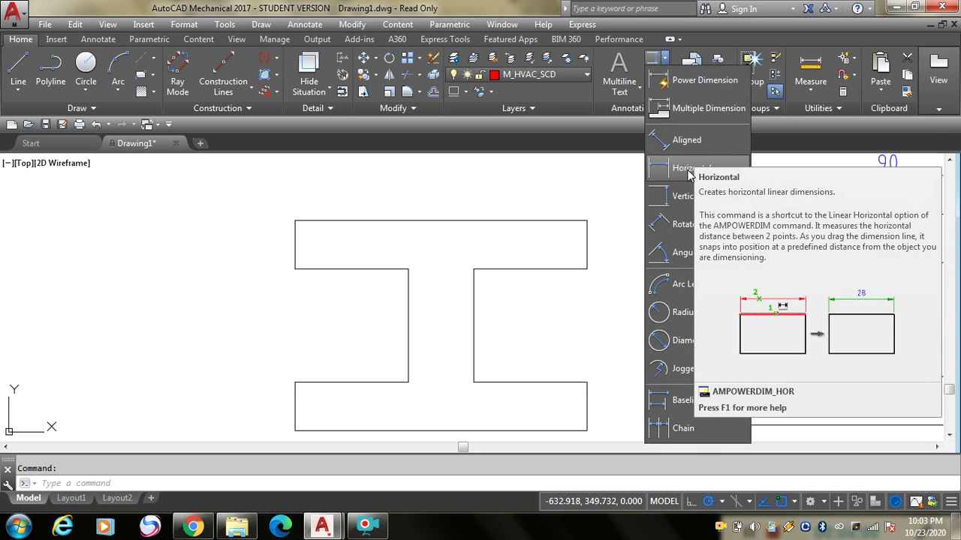
{"action": "left_click", "coordinate": [685, 175]}
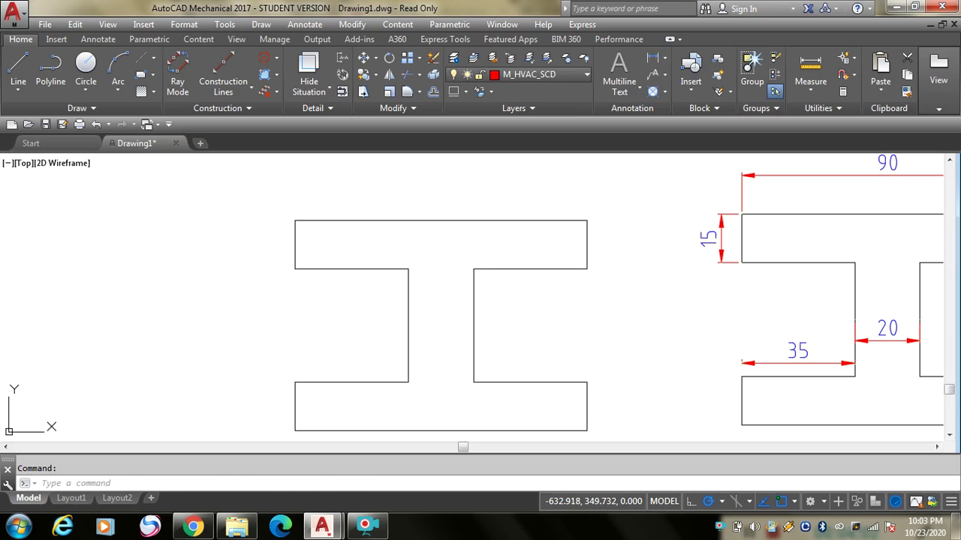
{"action": "left_click", "coordinate": [295, 221]}
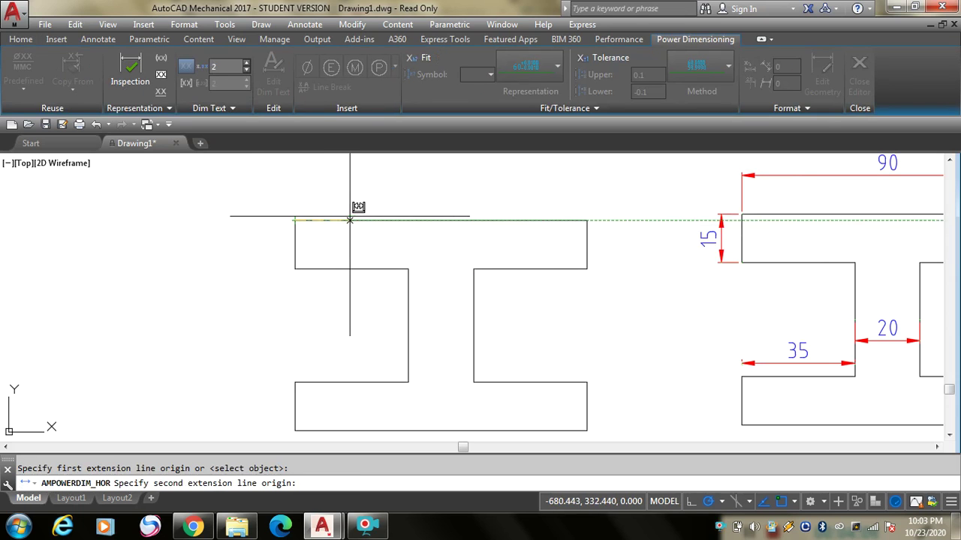
{"action": "left_click", "coordinate": [586, 221]}
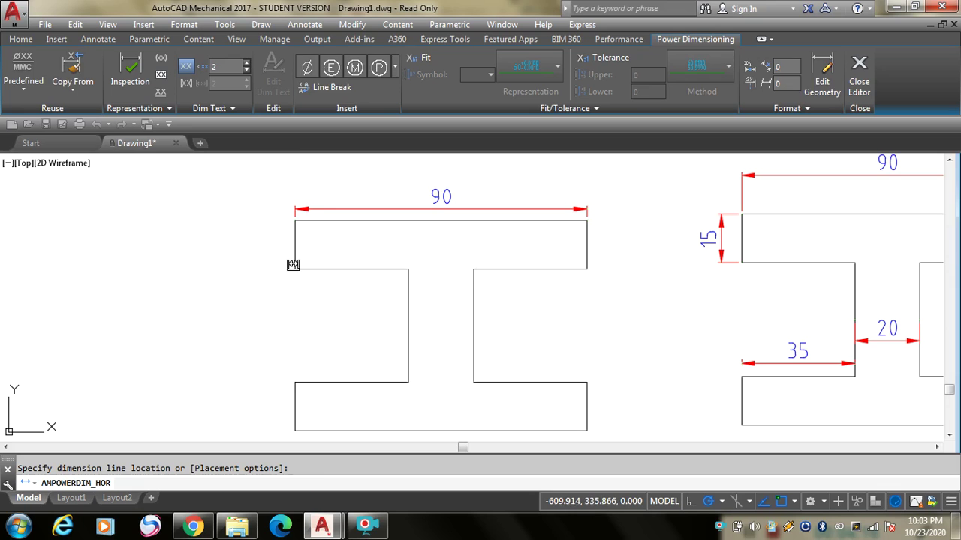
Step: Add a horizontal dimension for the lower flange's left overhang, from its outer corner to the web, placed above the flange
{"action": "left_click", "coordinate": [295, 382]}
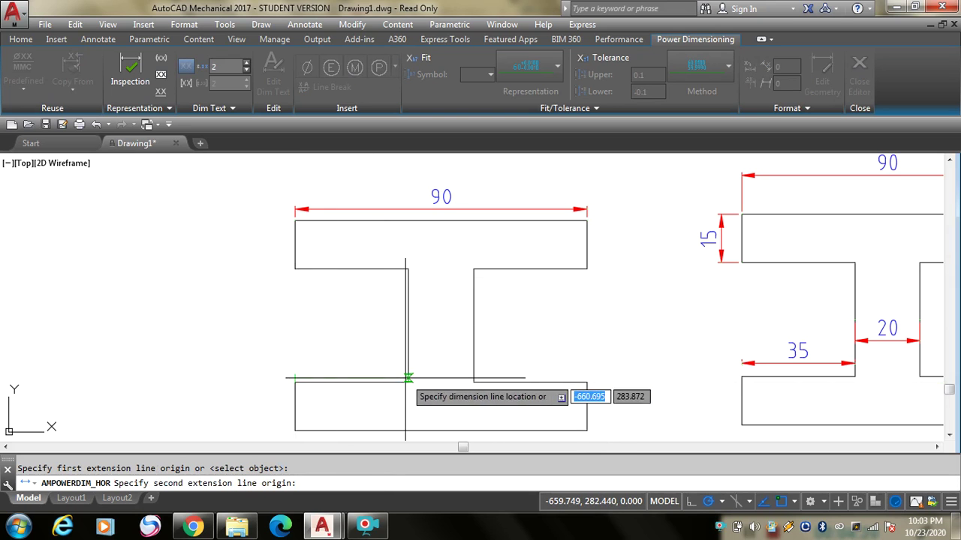
{"action": "left_click", "coordinate": [407, 377]}
{"action": "left_click", "coordinate": [397, 360]}
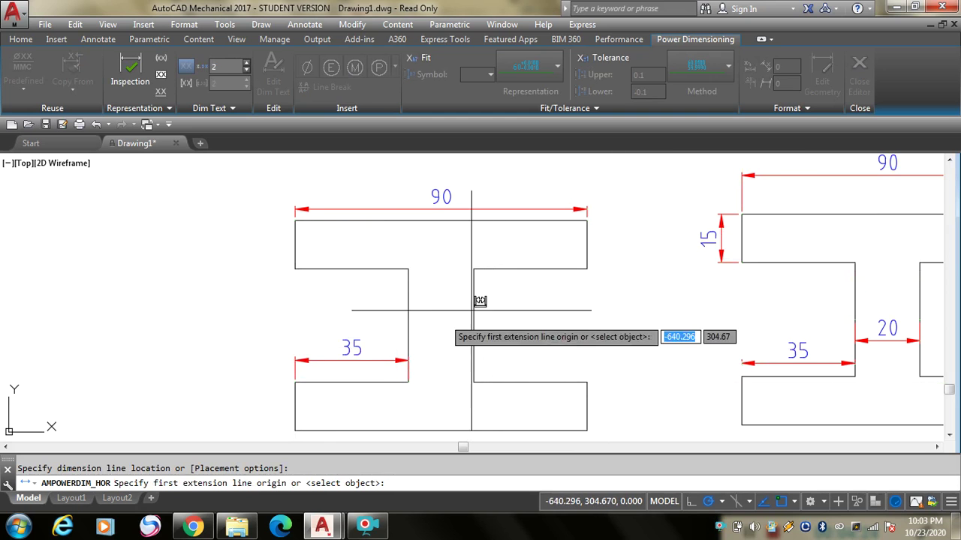
Step: Dimension the web's width horizontally between its two vertical sides, placing the dimension inside the web
{"action": "left_click", "coordinate": [407, 352]}
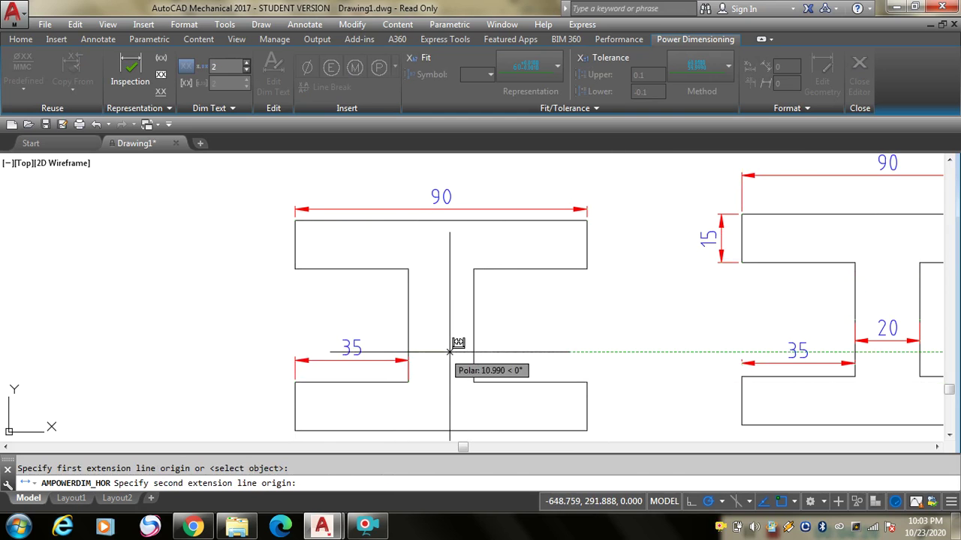
{"action": "left_click", "coordinate": [474, 355]}
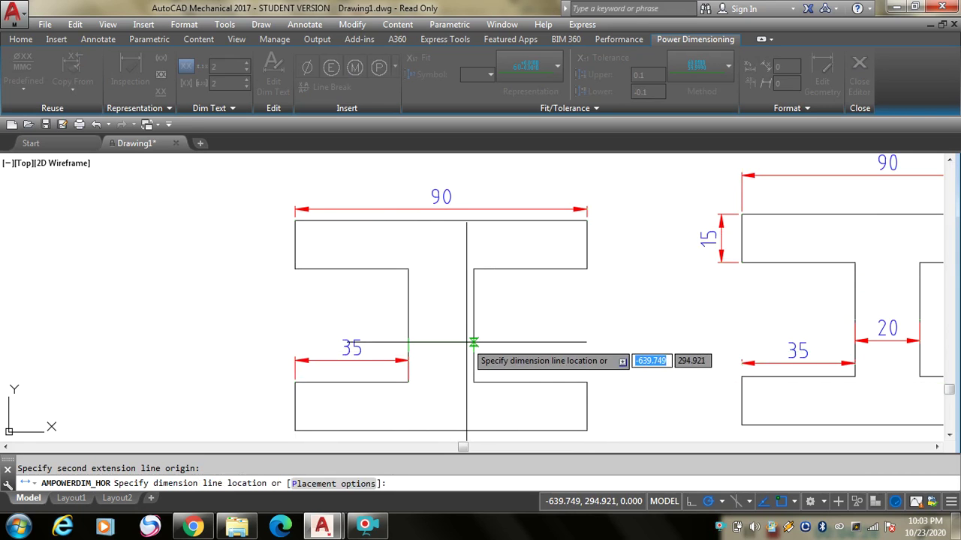
{"action": "left_click", "coordinate": [471, 337]}
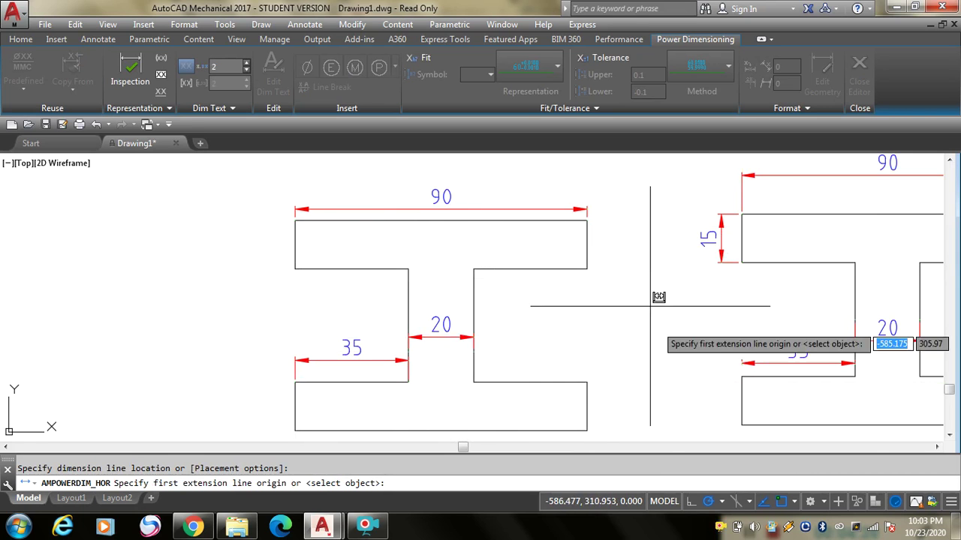
{"action": "left_click", "coordinate": [295, 267]}
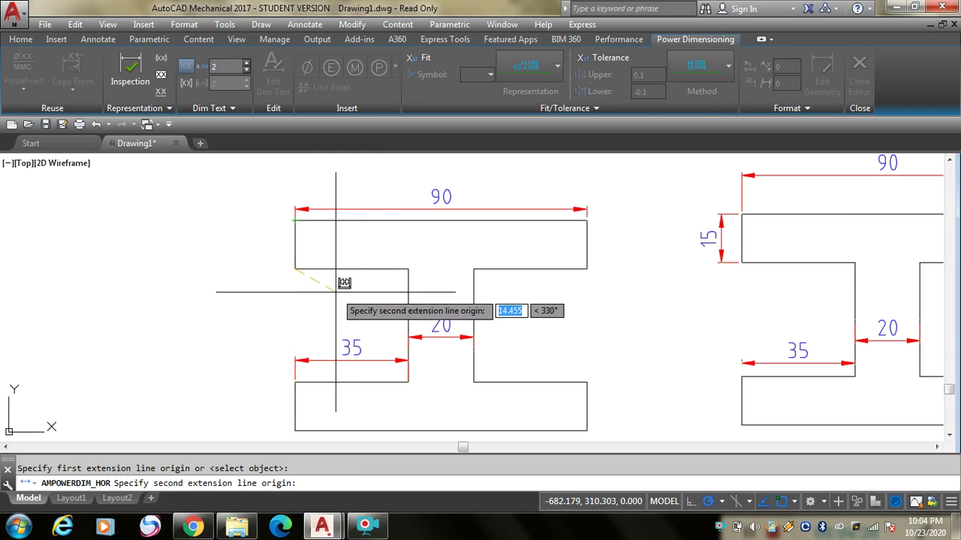
{"action": "key", "text": "Escape"}
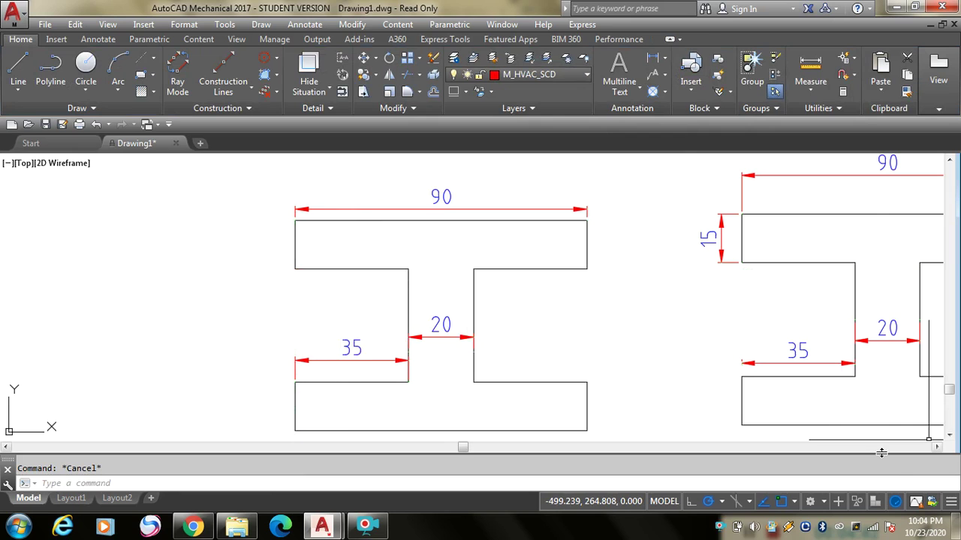
{"action": "left_click", "coordinate": [938, 448]}
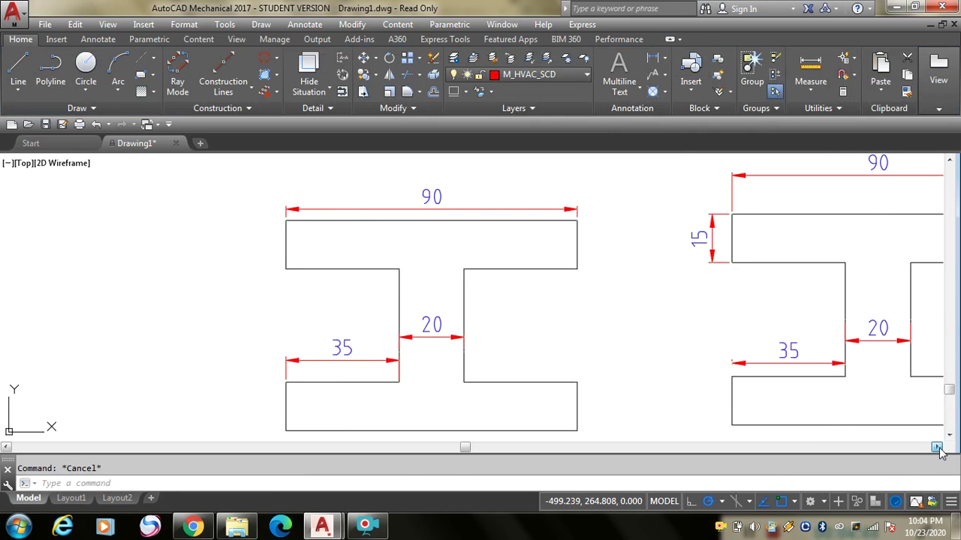
{"action": "left_click", "coordinate": [5, 448]}
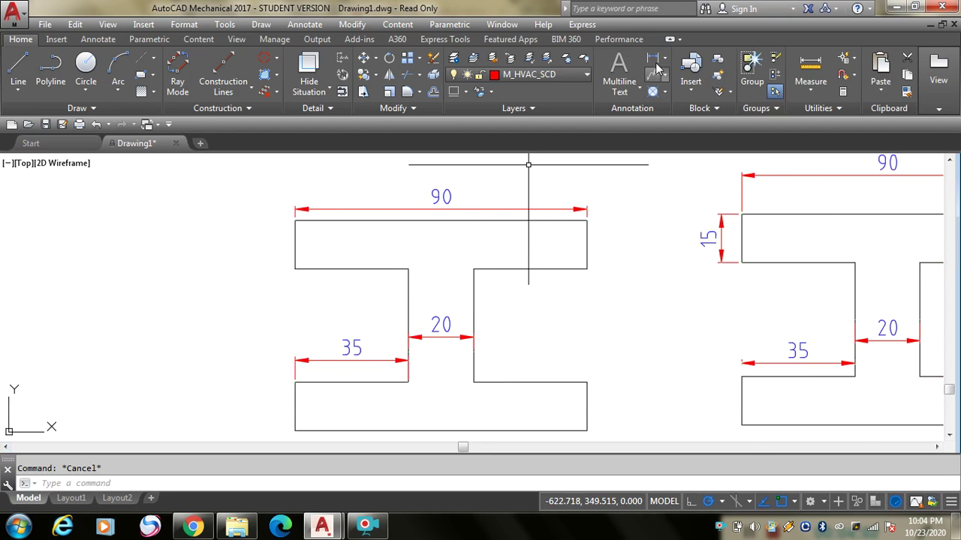
Step: Add a vertical dimension for the upper flange's thickness at its left end, placed clear of the profile, keeping the default text
{"action": "left_click", "coordinate": [664, 65]}
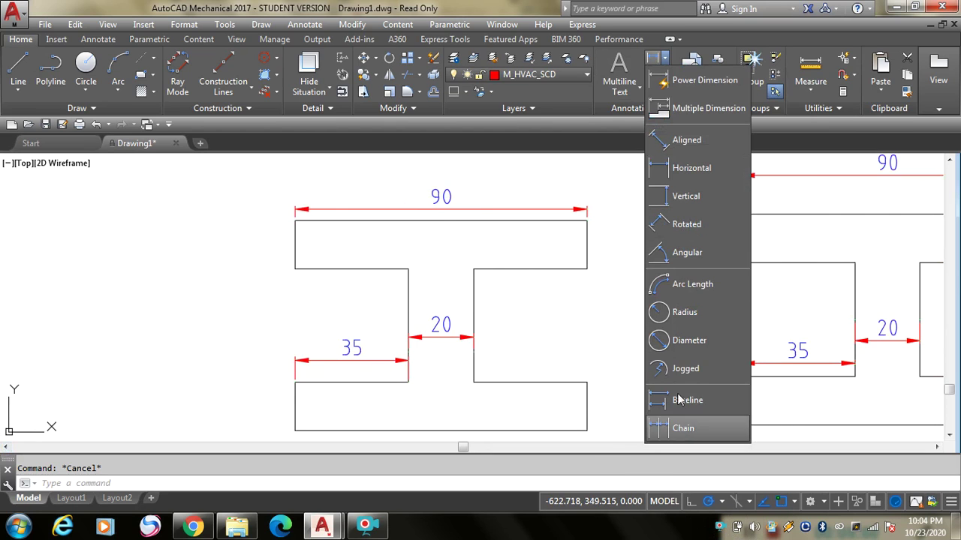
{"action": "key", "text": "Escape"}
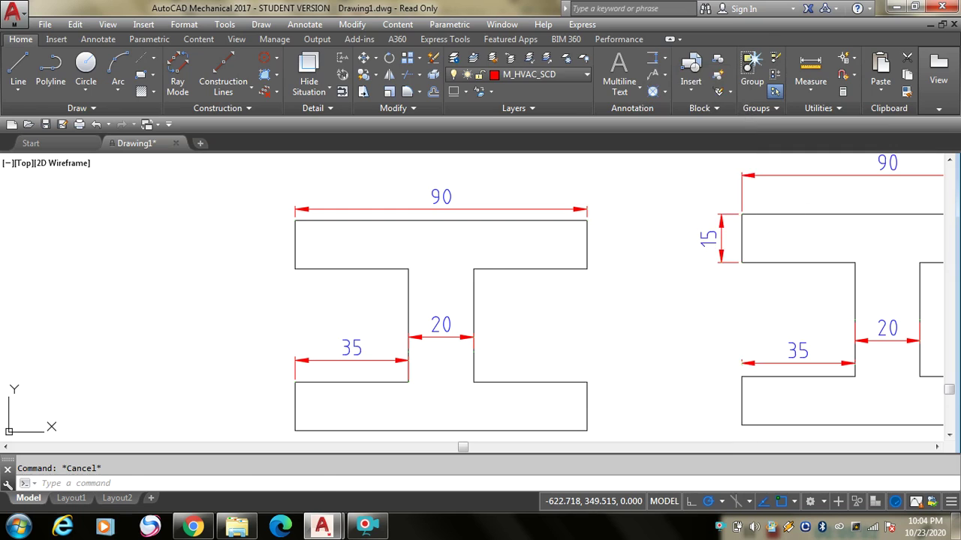
{"action": "left_click", "coordinate": [292, 270]}
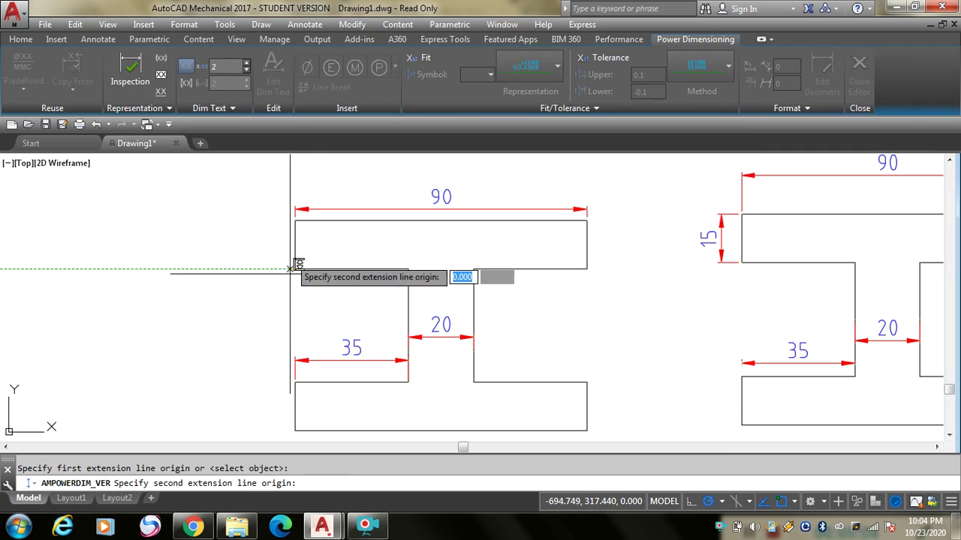
{"action": "left_click", "coordinate": [294, 220]}
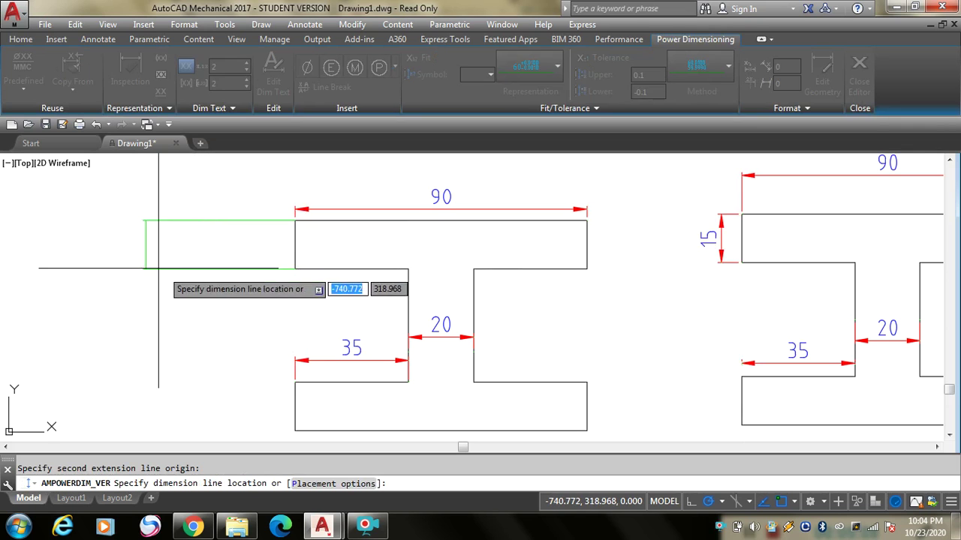
{"action": "left_click", "coordinate": [222, 256]}
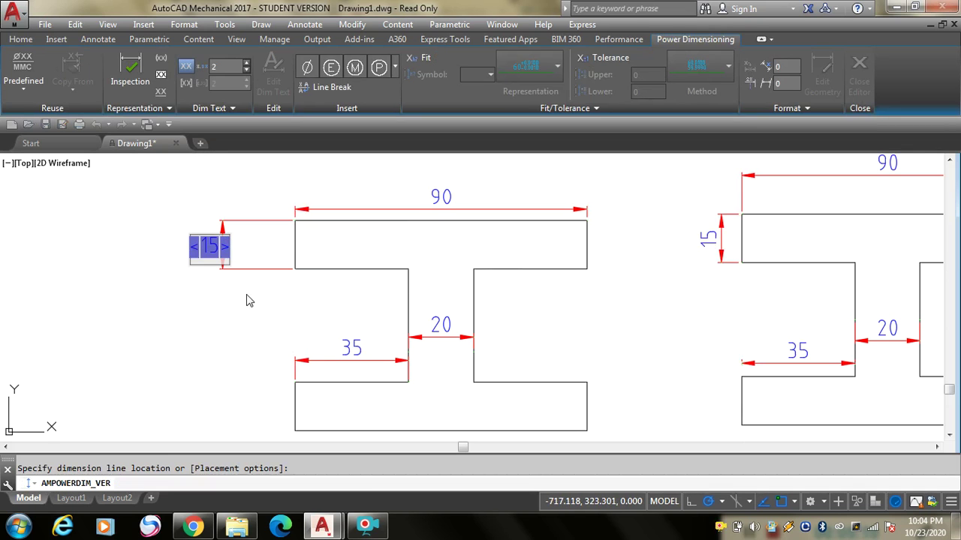
{"action": "key", "text": "Return"}
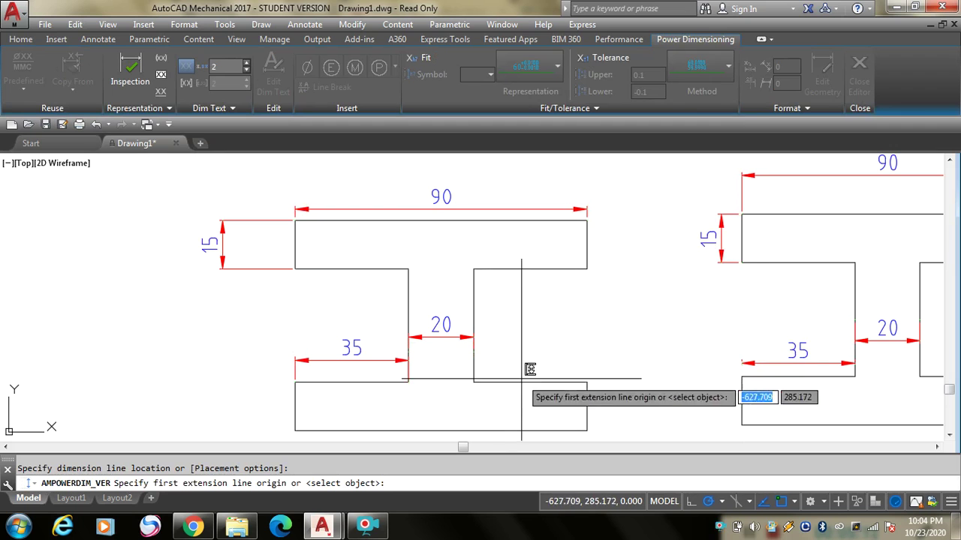
Step: Add a vertical dimension for the gap between the upper and lower flanges, placed in the opening to the right of the web
{"action": "scroll", "coordinate": [616, 411], "scroll_direction": "down", "scroll_amount": 3}
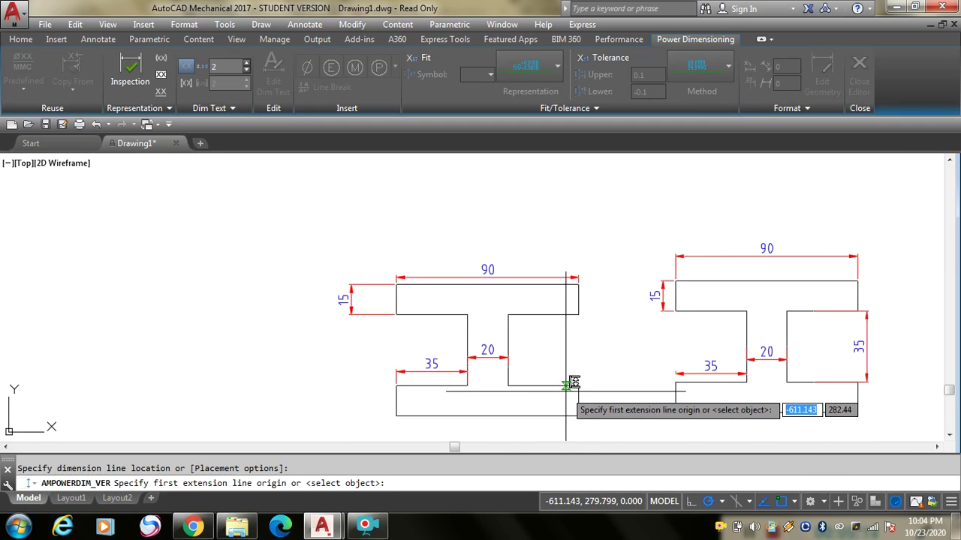
{"action": "scroll", "coordinate": [595, 409], "scroll_direction": "up", "scroll_amount": 1}
{"action": "scroll", "coordinate": [593, 409], "scroll_direction": "up", "scroll_amount": 2}
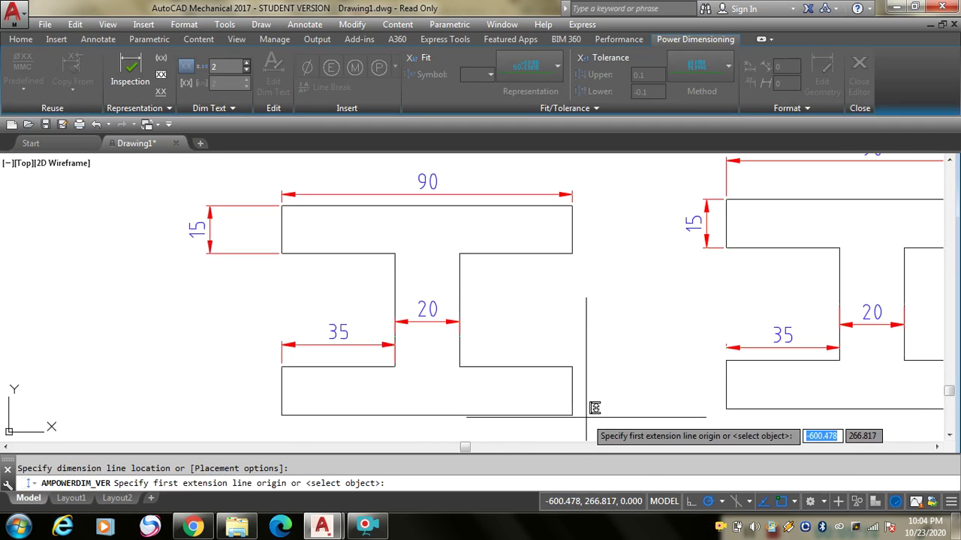
{"action": "left_click", "coordinate": [556, 254]}
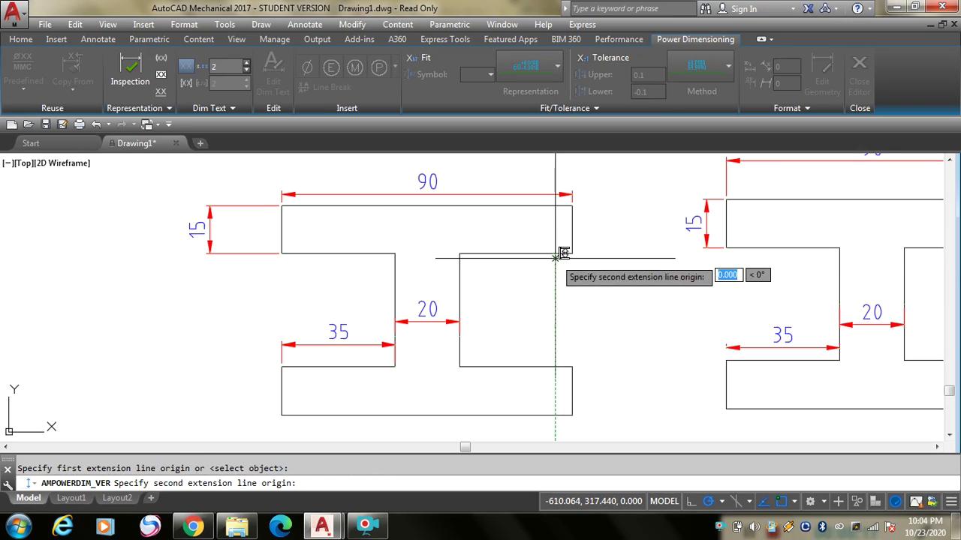
{"action": "left_click", "coordinate": [555, 367]}
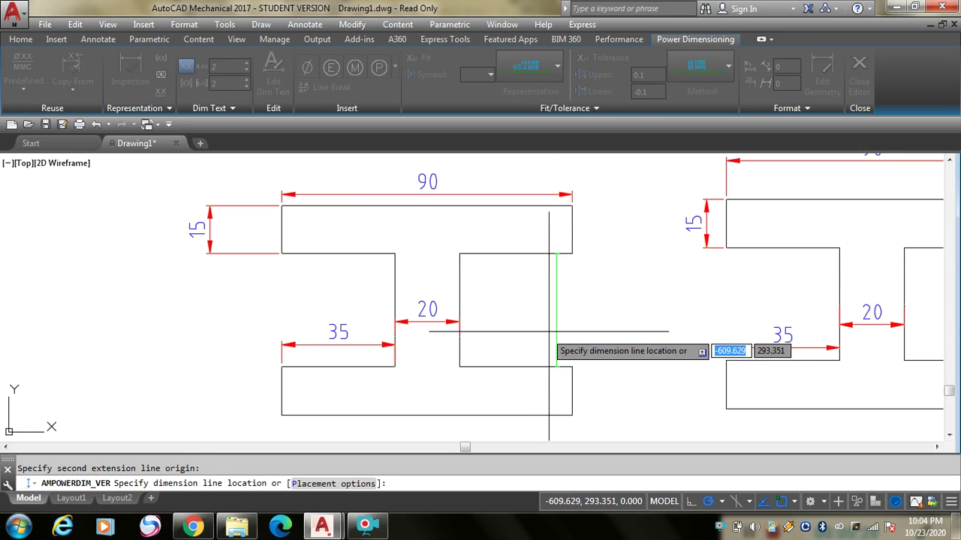
{"action": "left_click", "coordinate": [518, 338]}
Step: Examine the redrawn profile's dimensions against those of the reference profile
{"action": "scroll", "coordinate": [656, 318], "scroll_direction": "down", "scroll_amount": 3}
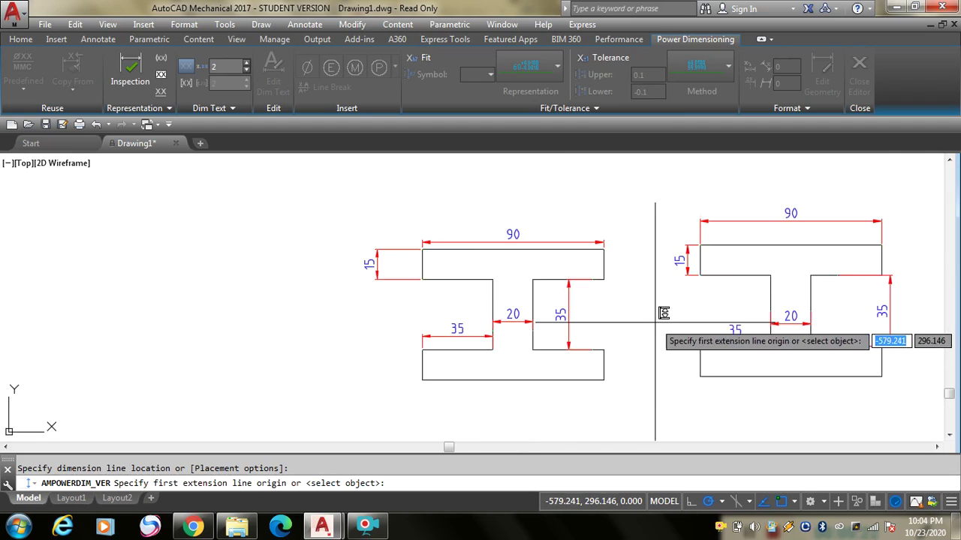
{"action": "scroll", "coordinate": [526, 338], "scroll_direction": "up", "scroll_amount": 3}
{"action": "scroll", "coordinate": [500, 328], "scroll_direction": "up", "scroll_amount": 3}
{"action": "scroll", "coordinate": [500, 324], "scroll_direction": "down", "scroll_amount": 3}
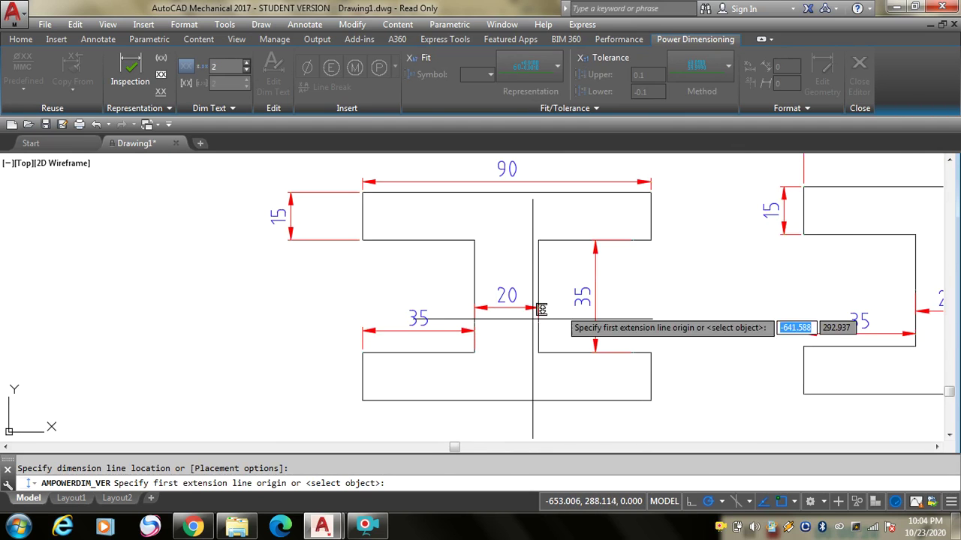
{"action": "left_click", "coordinate": [948, 159]}
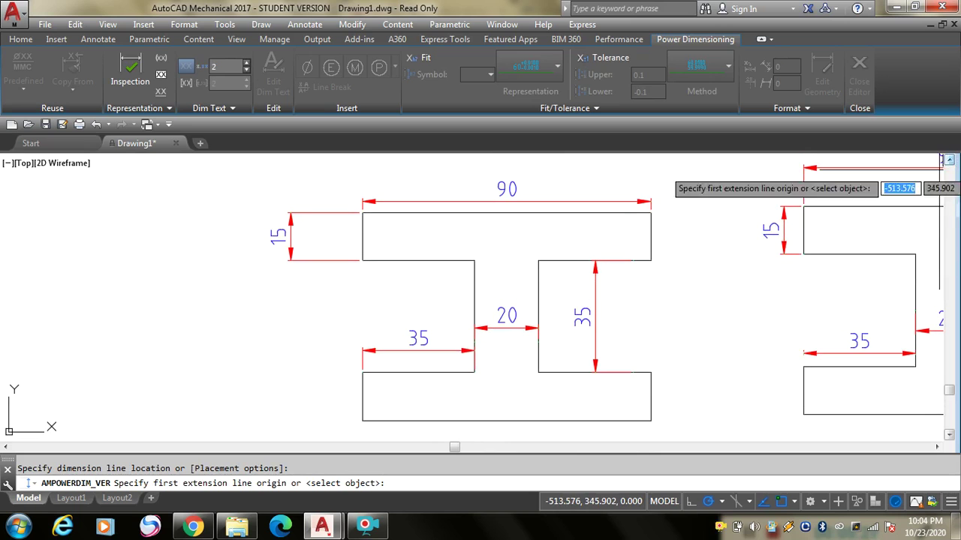
{"action": "left_click", "coordinate": [6, 447]}
{"action": "left_click", "coordinate": [6, 447]}
{"action": "left_click", "coordinate": [6, 447]}
{"action": "left_click", "coordinate": [6, 447]}
{"action": "left_click", "coordinate": [6, 447]}
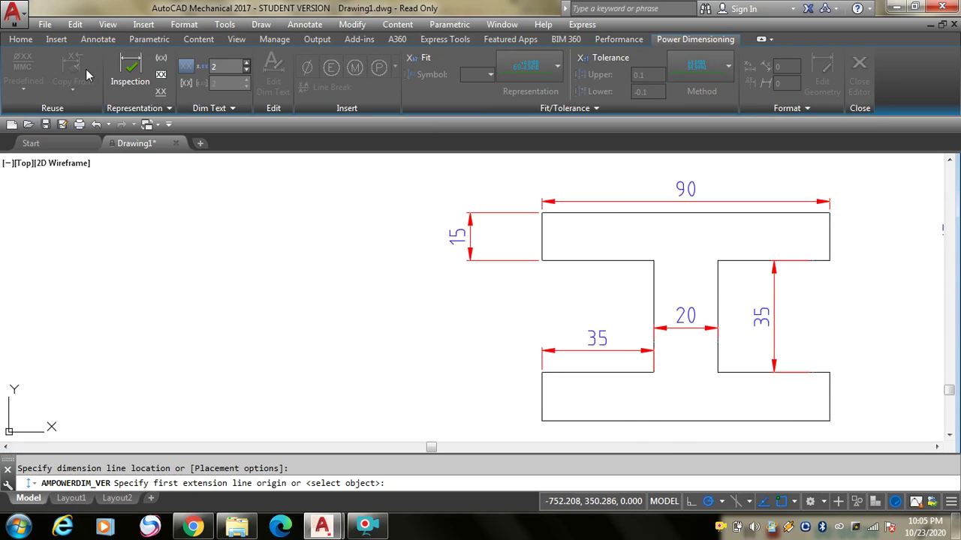
{"action": "left_click", "coordinate": [19, 42]}
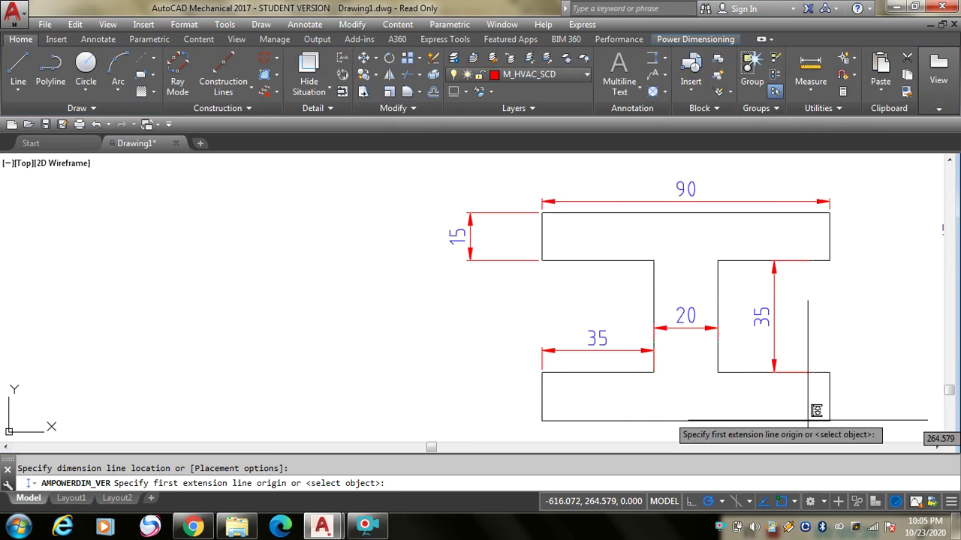